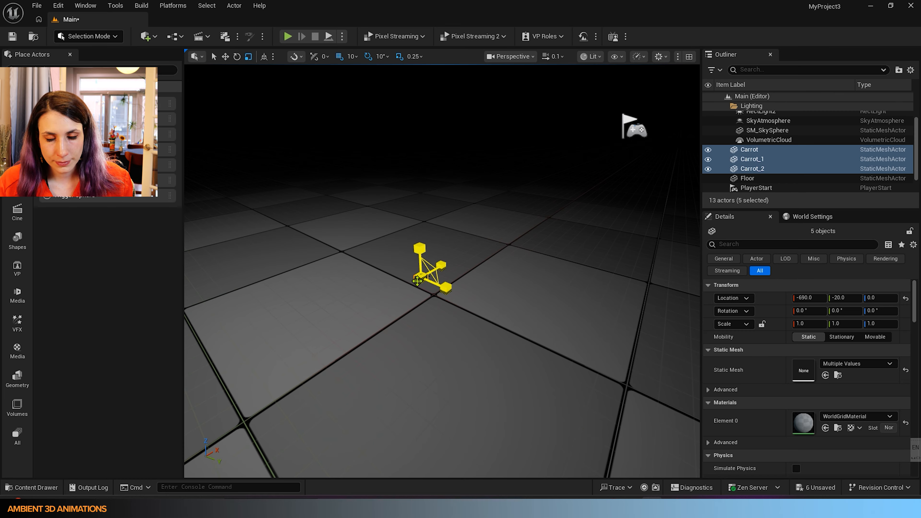
- Scale the selected cheesecake meshes uniformly to 10 and move them to X -730, Y 20, Z 20
{"action": "left_click_drag", "start_coordinate": [417, 281], "coordinate": [472, 256]}
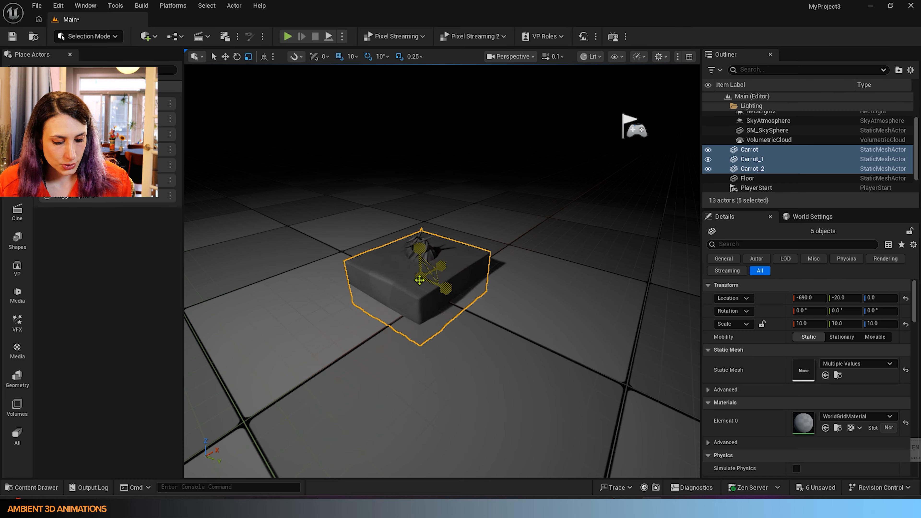
{"action": "key", "text": "w"}
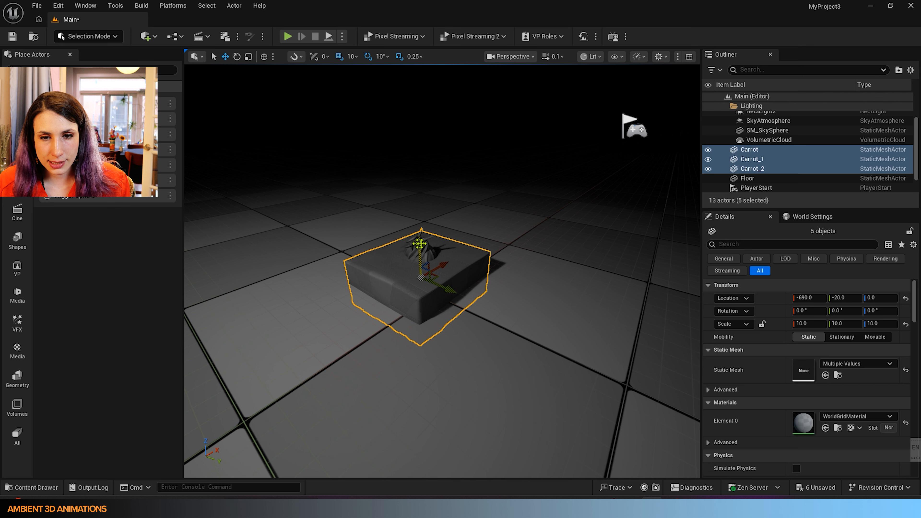
{"action": "left_click_drag", "start_coordinate": [420, 238], "coordinate": [421, 207]}
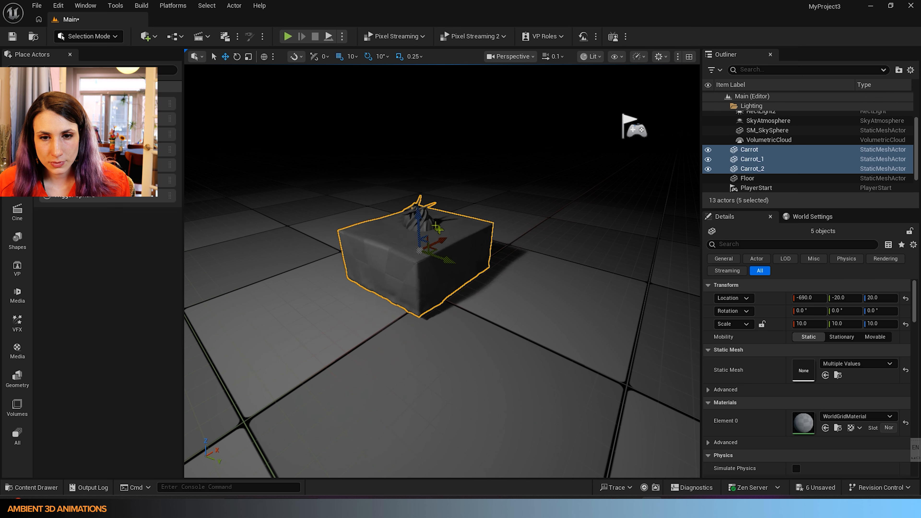
{"action": "left_click_drag", "start_coordinate": [442, 240], "coordinate": [447, 272]}
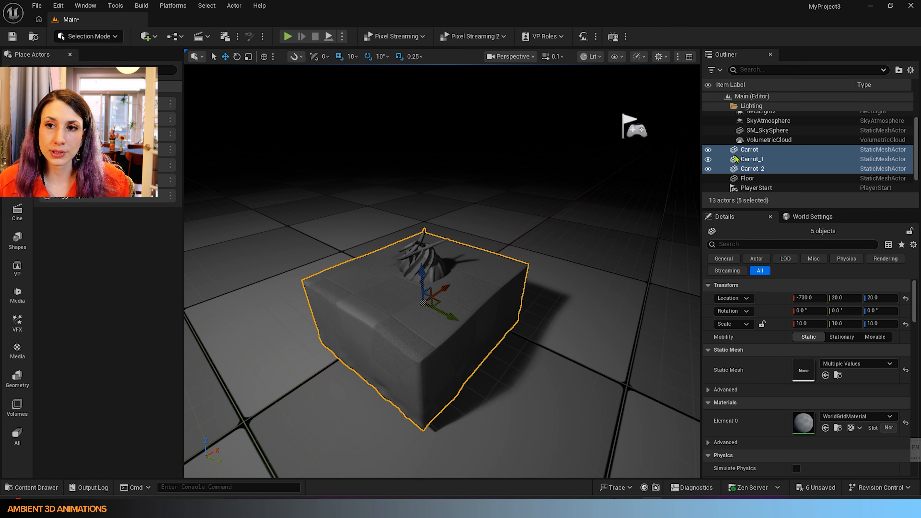
- Group the selected cheesecake meshes into a new Outliner folder named Pumpkin_Spice_Cheesecake
{"action": "scroll", "coordinate": [736, 159], "scroll_direction": "up", "scroll_amount": 3}
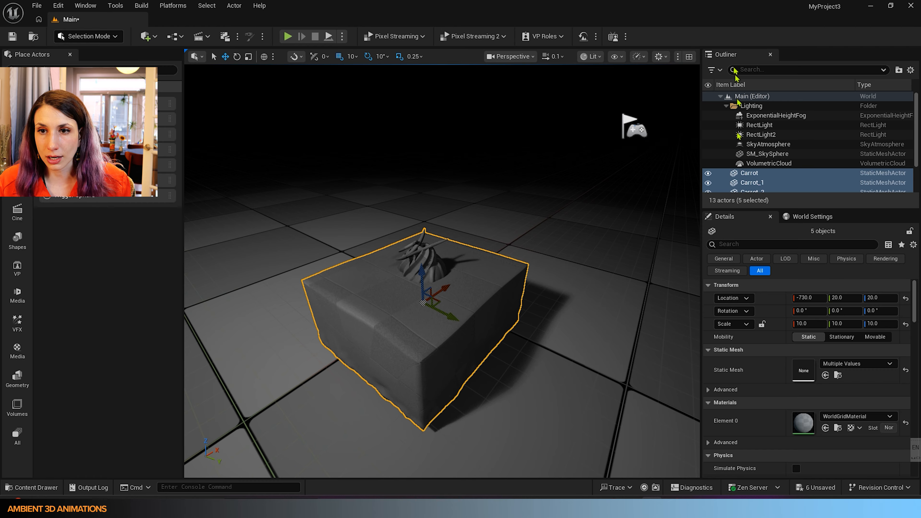
{"action": "left_click", "coordinate": [899, 70]}
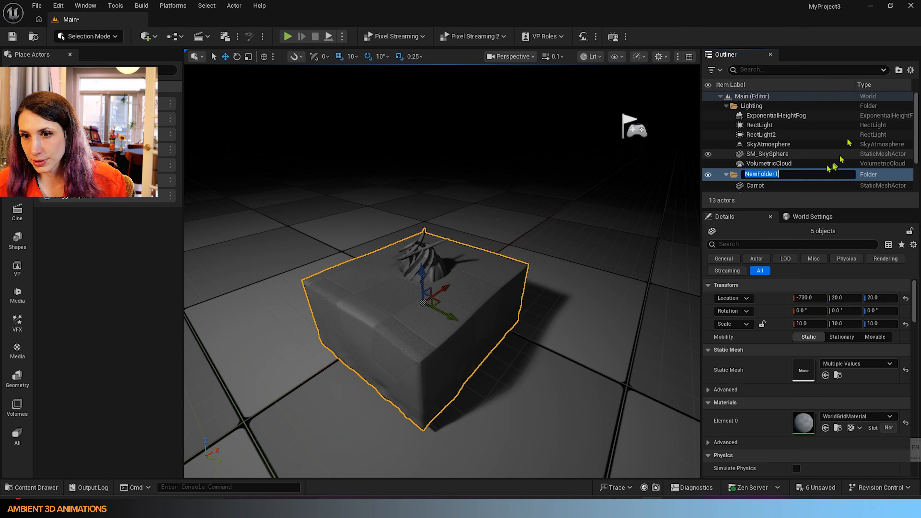
{"action": "key", "text": "BackSpace"}
{"action": "type", "text": "Pu"}
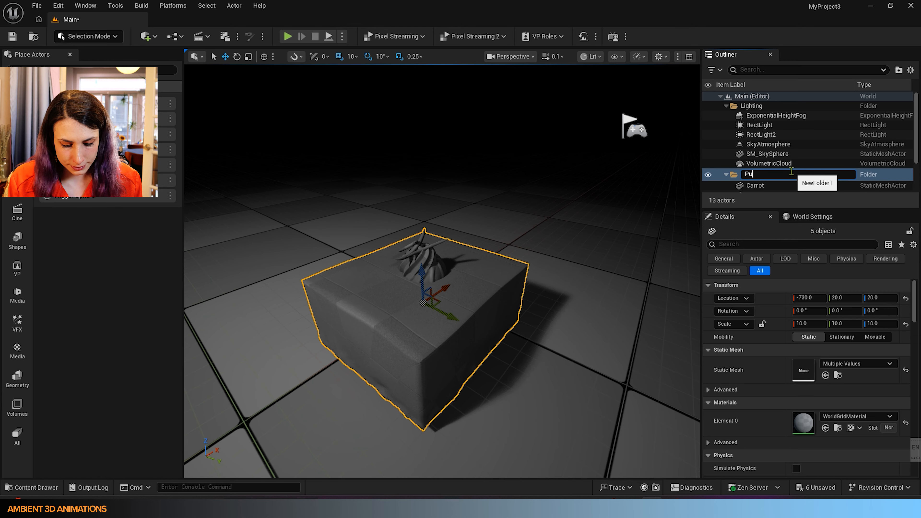
{"action": "type", "text": "mpkin_Spice_Cheesecake"}
{"action": "key", "text": "Return"}
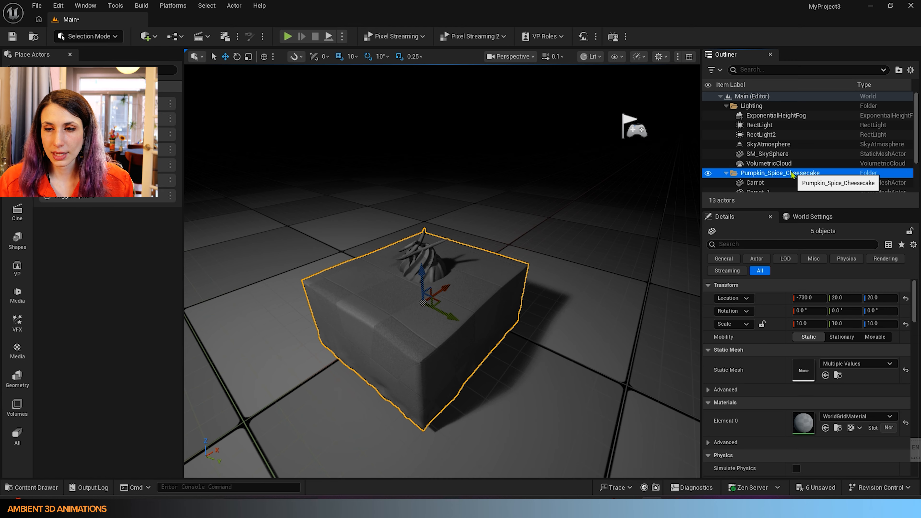
- Toggle the Pumpkin_Spice_Cheesecake folder's visibility off and on several times to check that it controls all its meshes
{"action": "scroll", "coordinate": [783, 176], "scroll_direction": "down", "scroll_amount": 3}
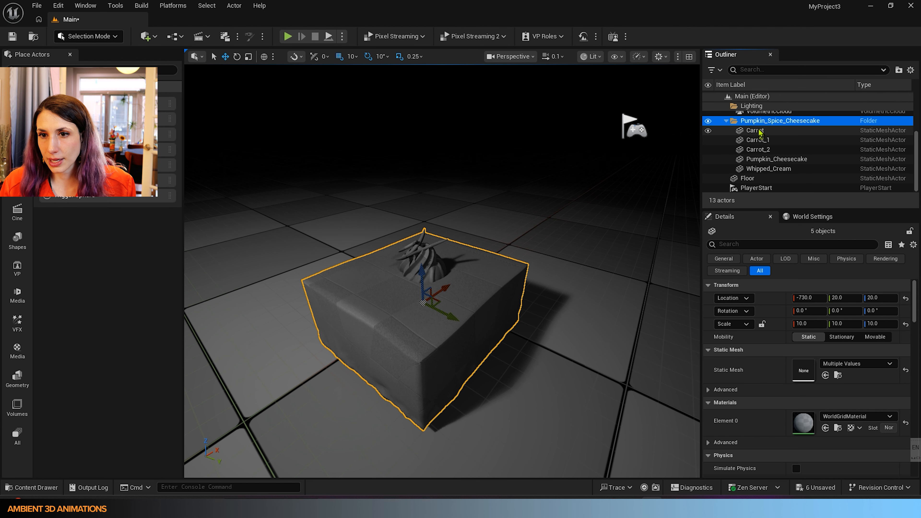
{"action": "left_click", "coordinate": [707, 121]}
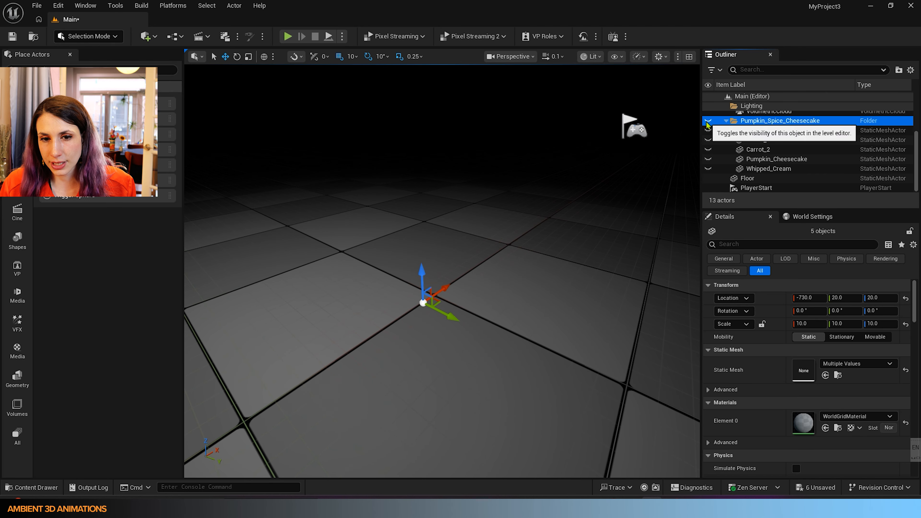
{"action": "left_click", "coordinate": [708, 122]}
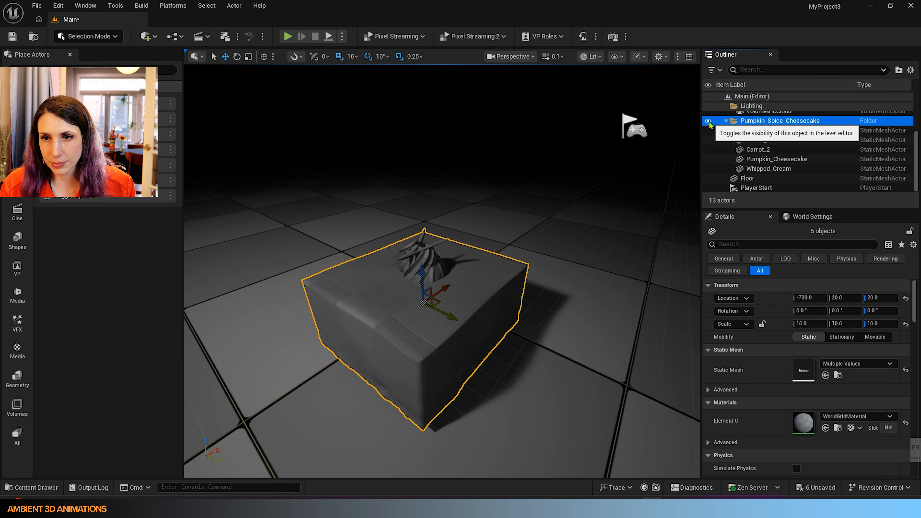
{"action": "left_click", "coordinate": [708, 122]}
{"action": "left_click", "coordinate": [707, 121]}
{"action": "left_click", "coordinate": [708, 121]}
{"action": "left_click", "coordinate": [708, 121]}
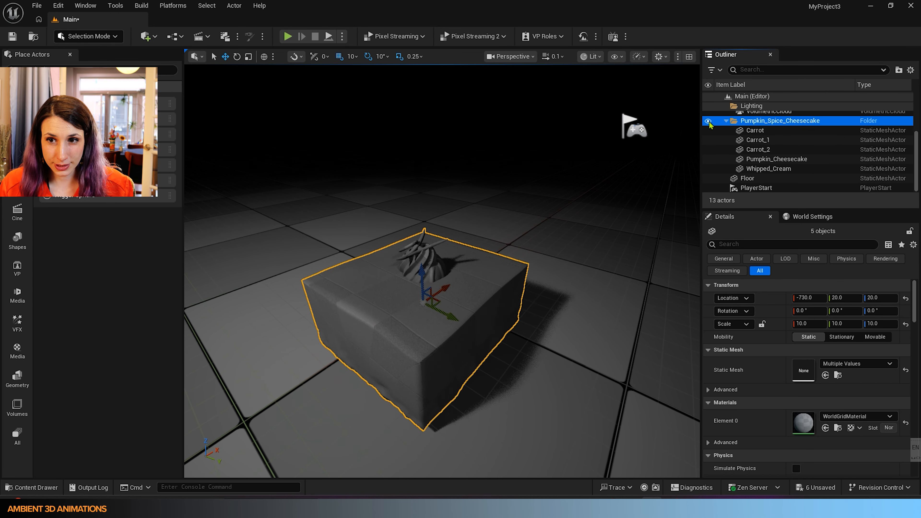
- Create a content subfolder named UE_Pumpkin_Spice_Cheesecake_Texture inside the project's Pumpkin_Spice_Cheesecake folder
{"action": "left_click", "coordinate": [8, 494]}
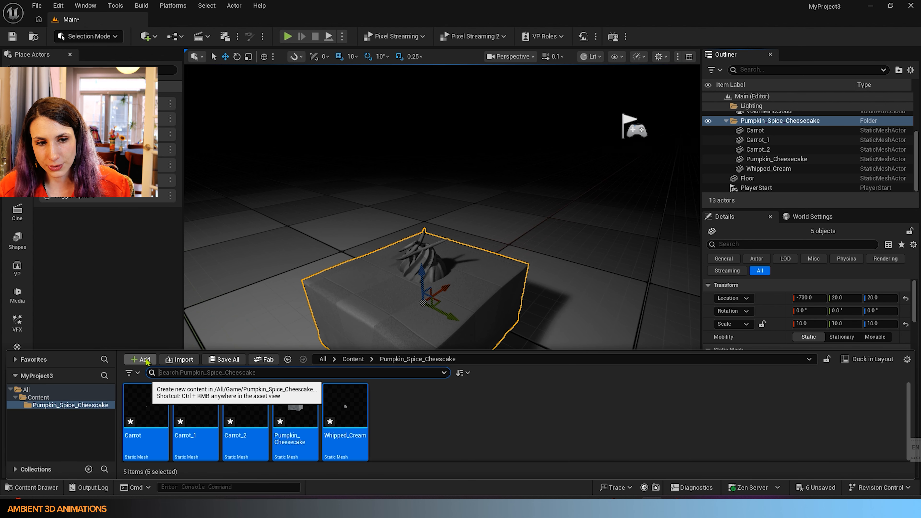
{"action": "left_click", "coordinate": [425, 428]}
{"action": "left_click", "coordinate": [149, 360]}
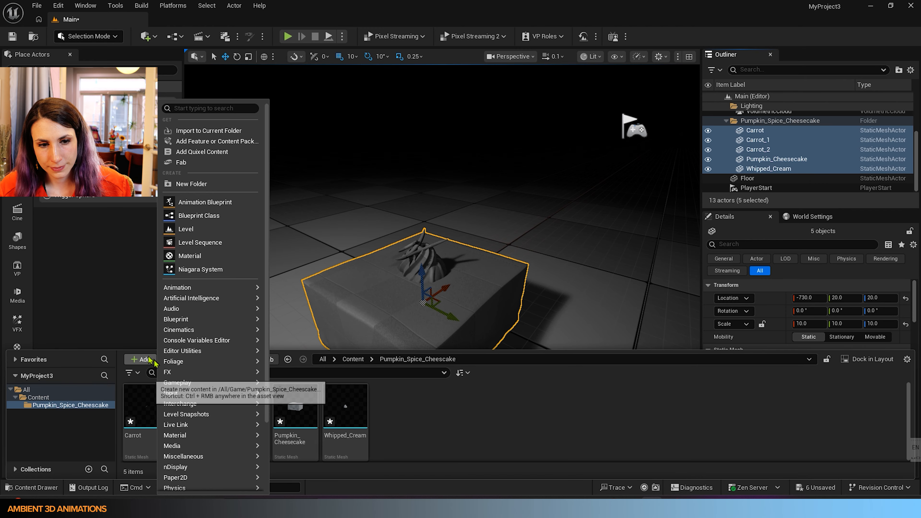
{"action": "left_click", "coordinate": [219, 185]}
{"action": "key", "text": "BackSpace"}
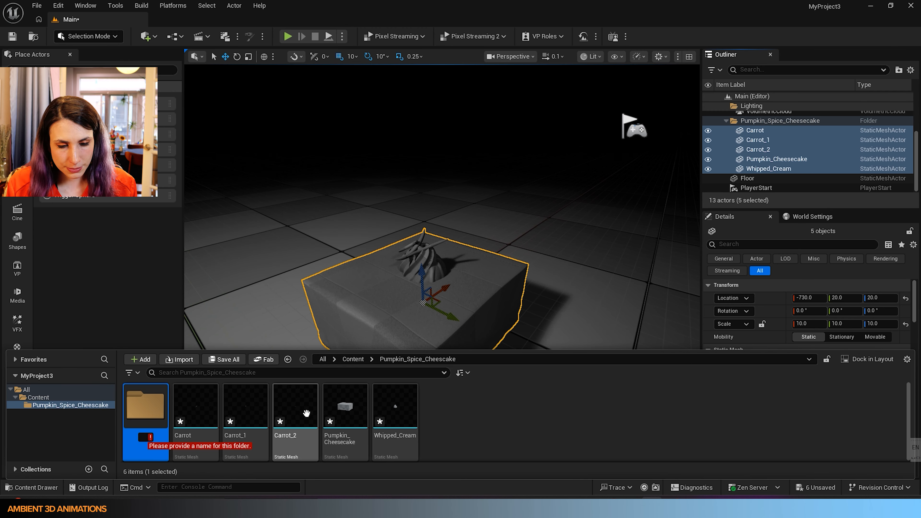
{"action": "type", "text": "UE"}
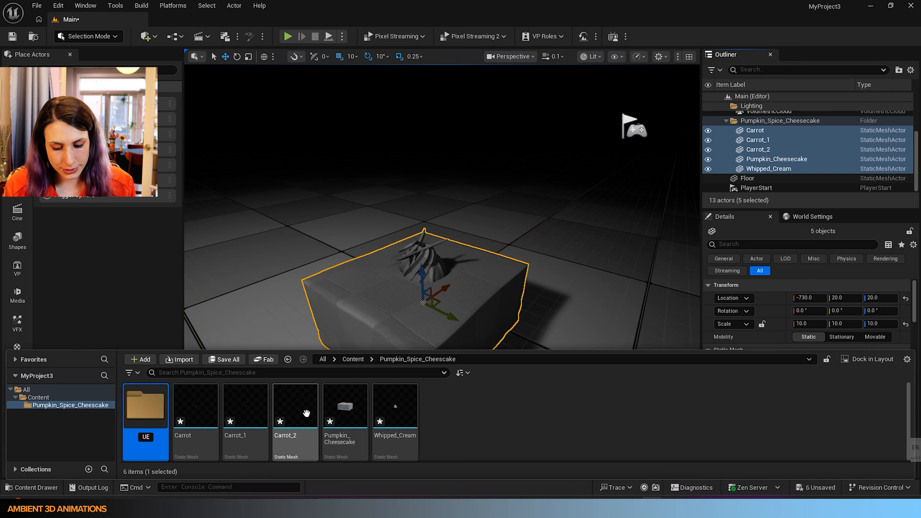
{"action": "type", "text": "_Pum"}
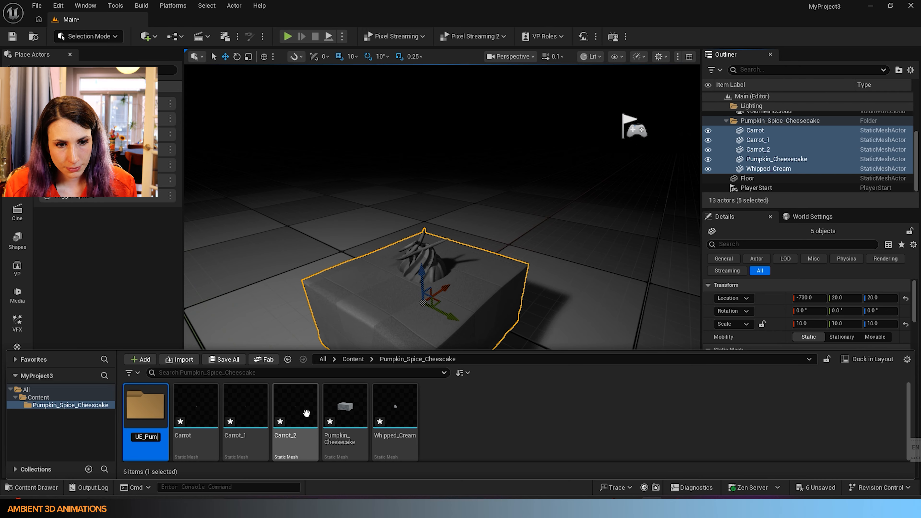
{"action": "type", "text": "pkin_Spi"}
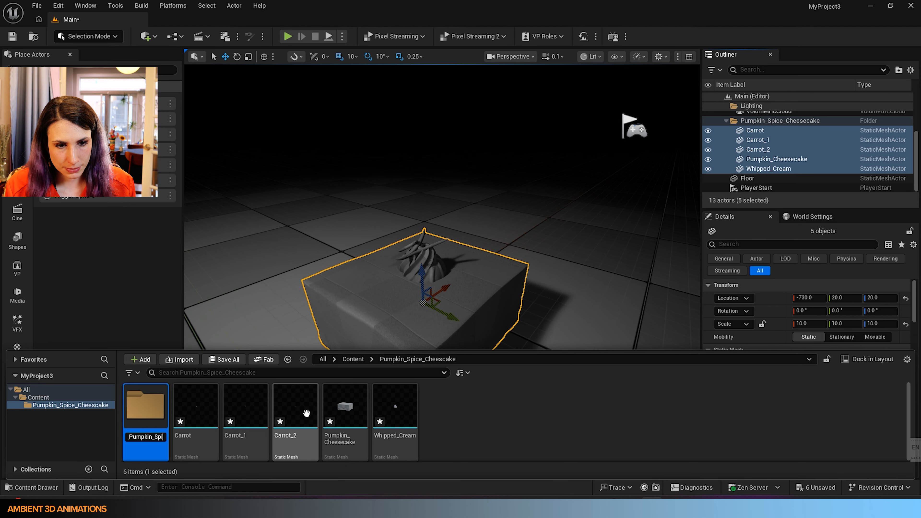
{"action": "type", "text": "ce_Chees"}
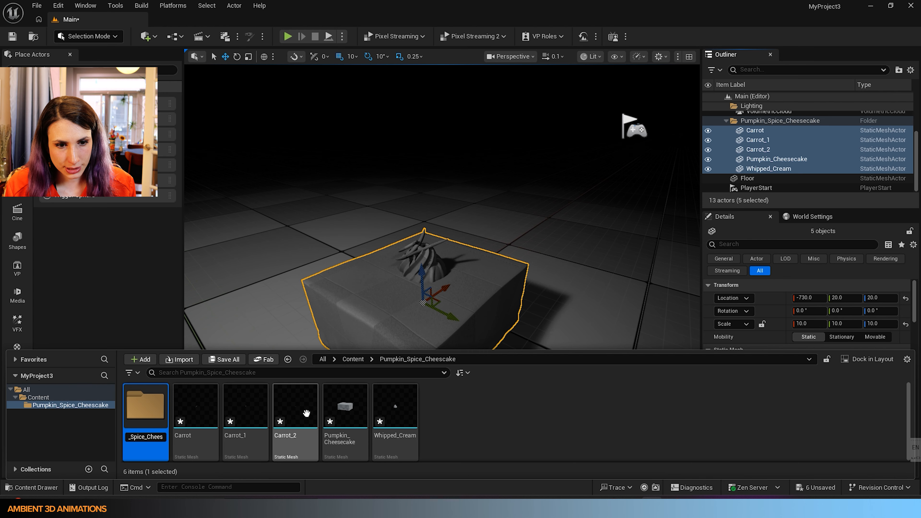
{"action": "type", "text": "ecake_Tex"}
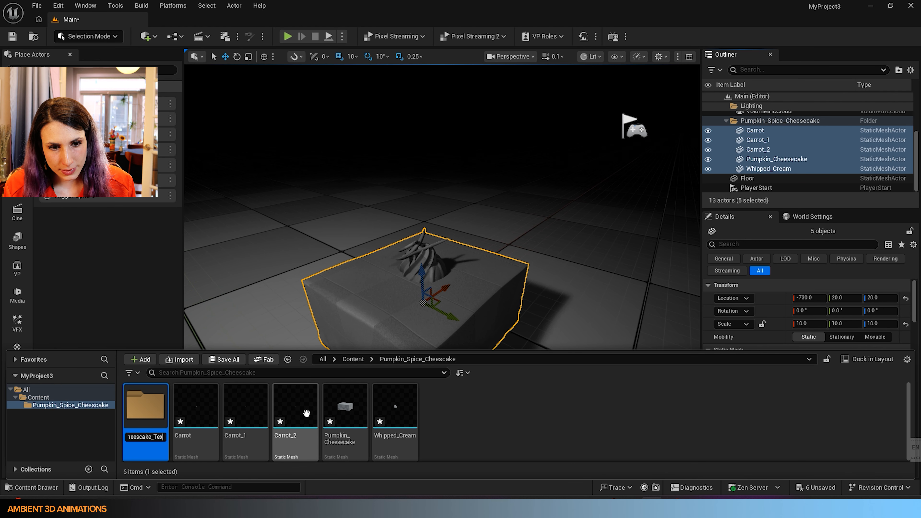
{"action": "key", "text": "Return"}
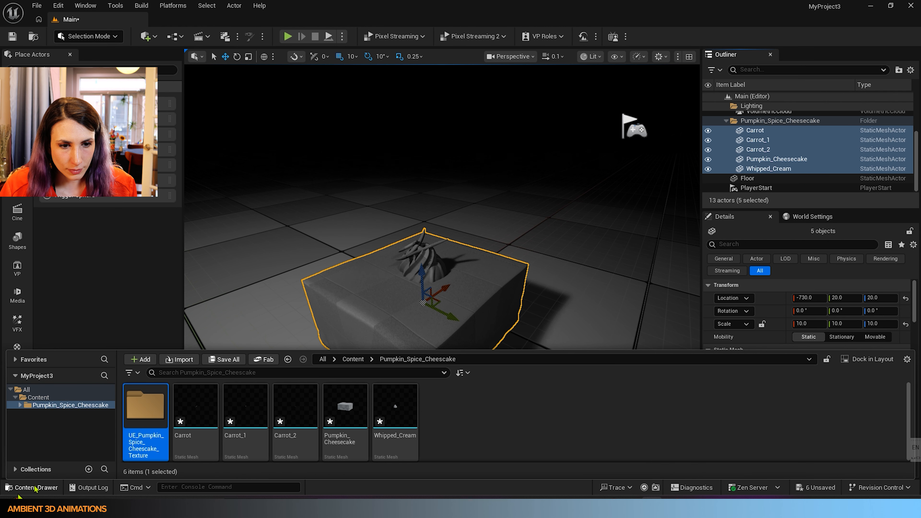
- Import all four cheesecake texture maps from the Recording/Unreal Engine folder into UE_Pumpkin_Spice_Cheesecake_Texture
{"action": "double_click", "coordinate": [147, 405]}
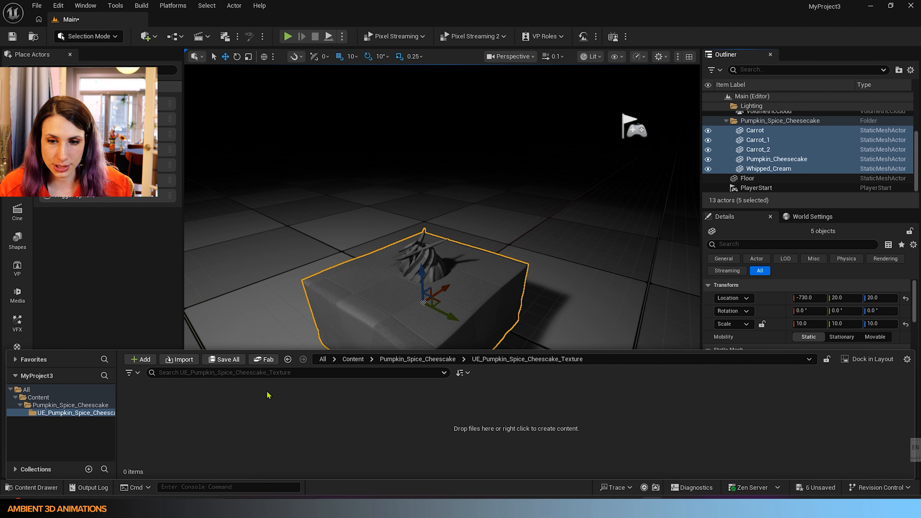
{"action": "left_click", "coordinate": [188, 360]}
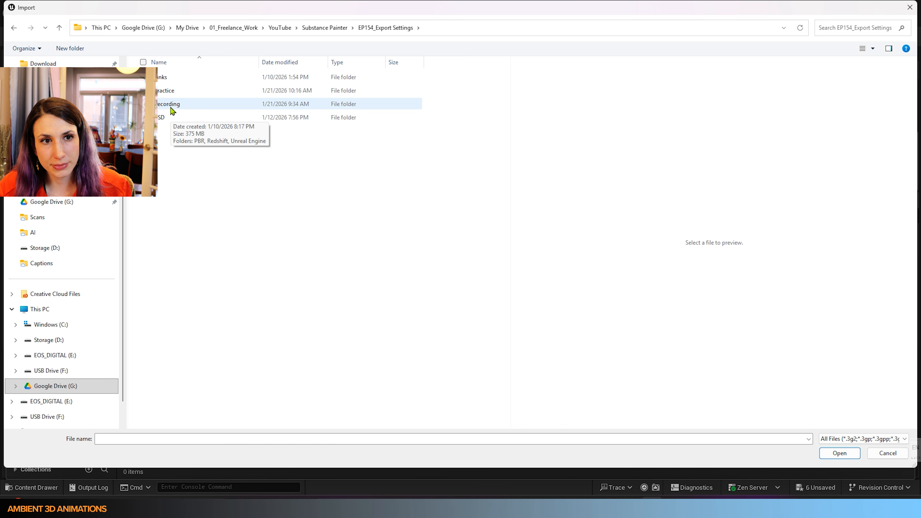
{"action": "double_click", "coordinate": [169, 105]}
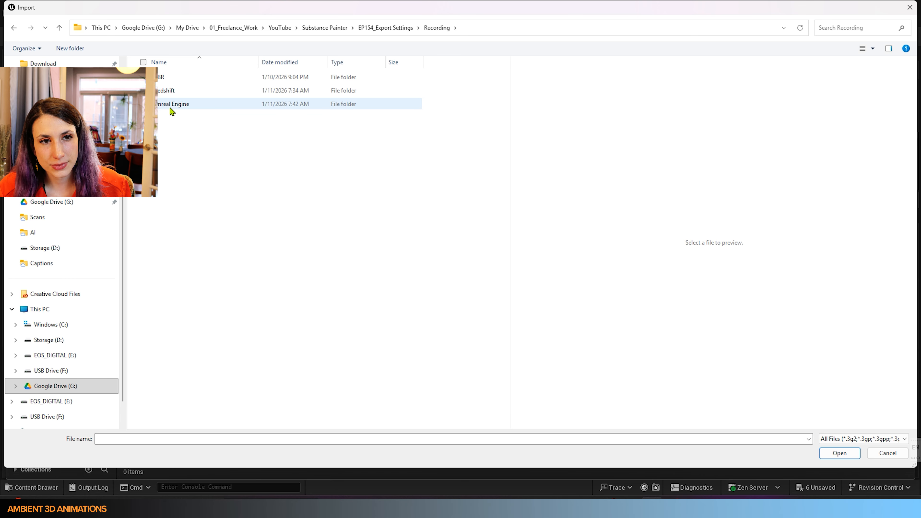
{"action": "double_click", "coordinate": [172, 105]}
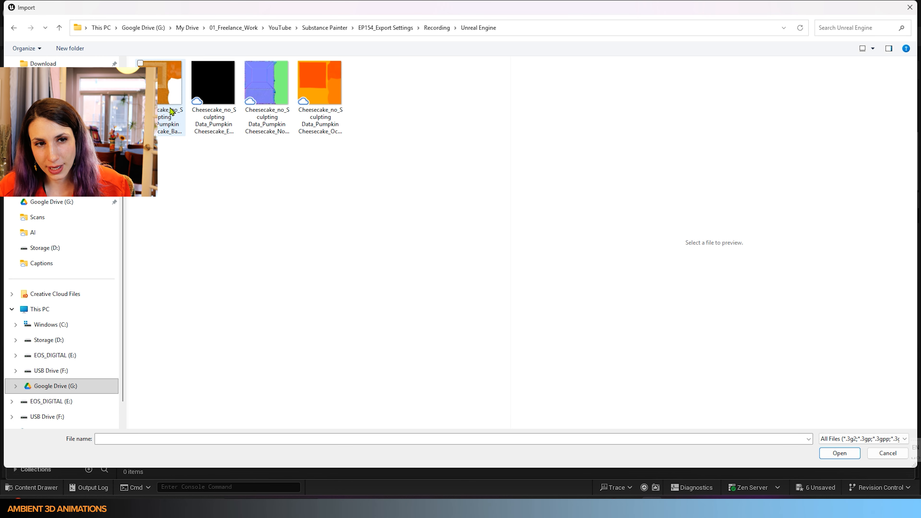
{"action": "left_click", "coordinate": [174, 90]}
{"action": "left_click", "coordinate": [321, 97], "text": "shift"}
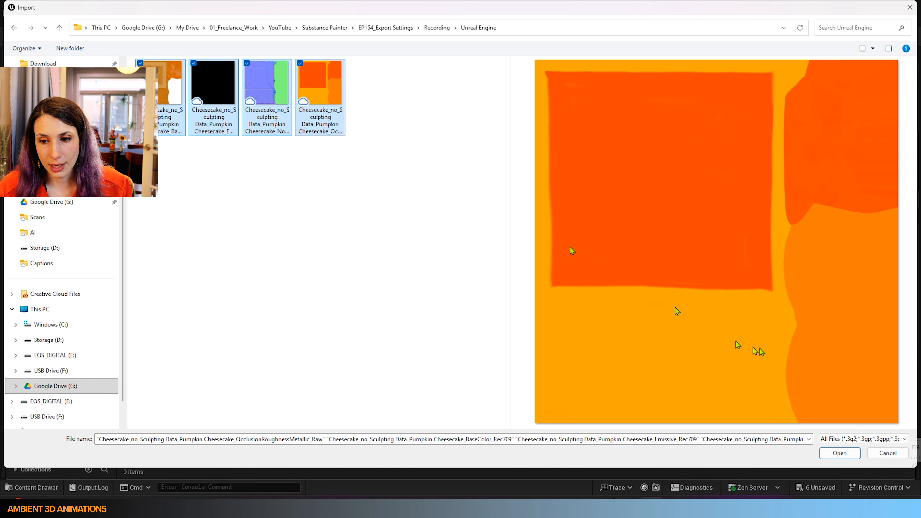
{"action": "left_click", "coordinate": [839, 453]}
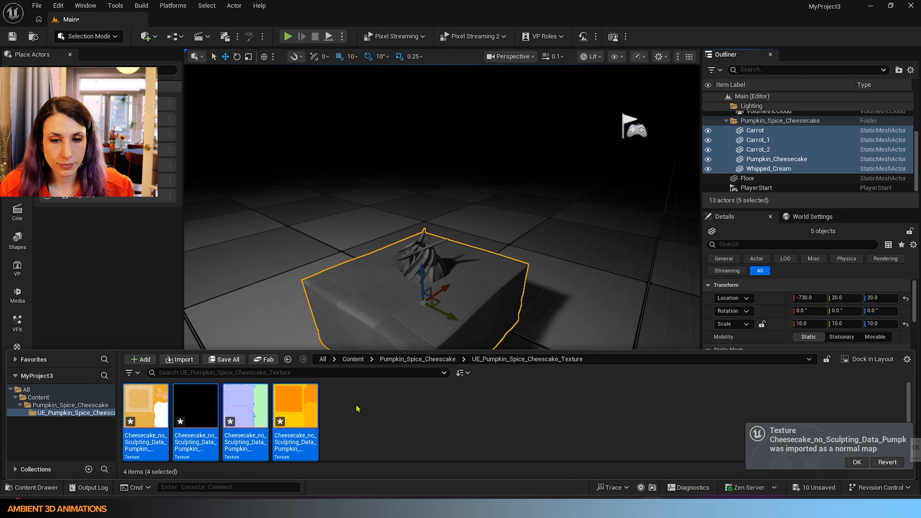
- Create a new material named UE_Pumpkin_Spice_Cheesecake alongside the imported textures
{"action": "left_click", "coordinate": [141, 359]}
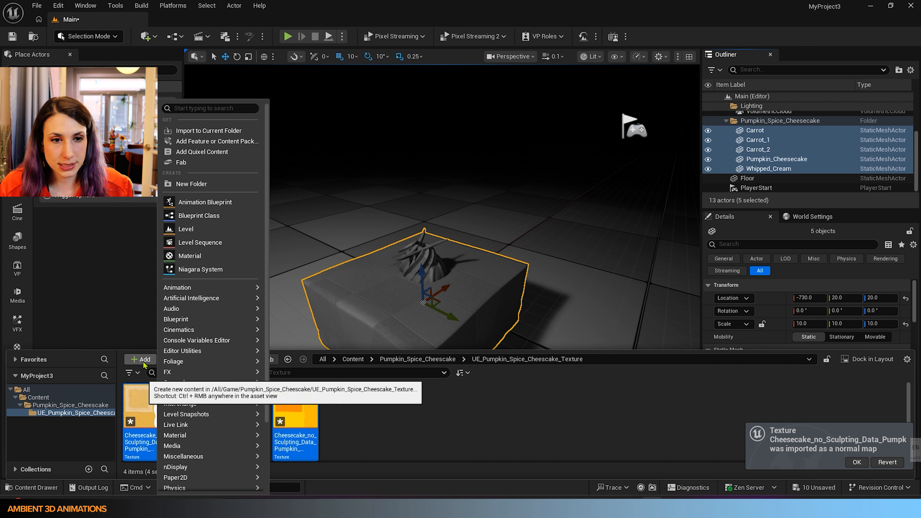
{"action": "left_click", "coordinate": [192, 256]}
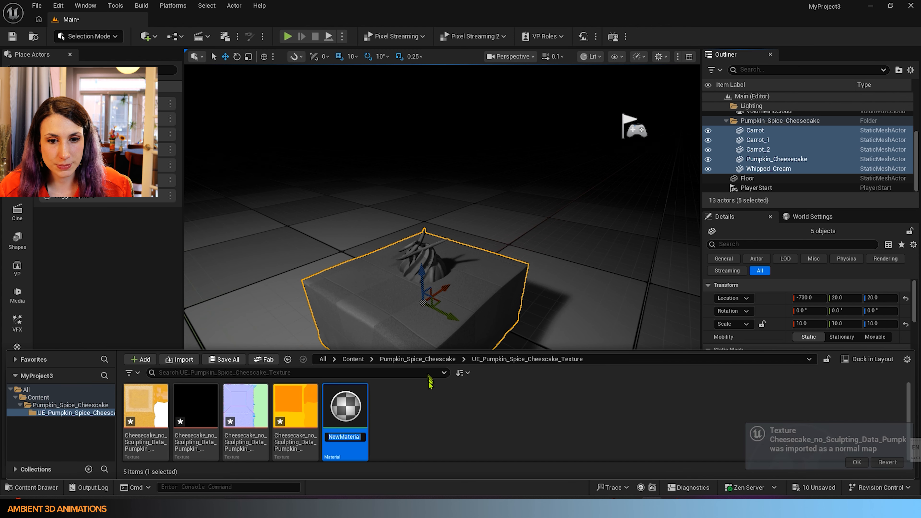
{"action": "key", "text": "BackSpace"}
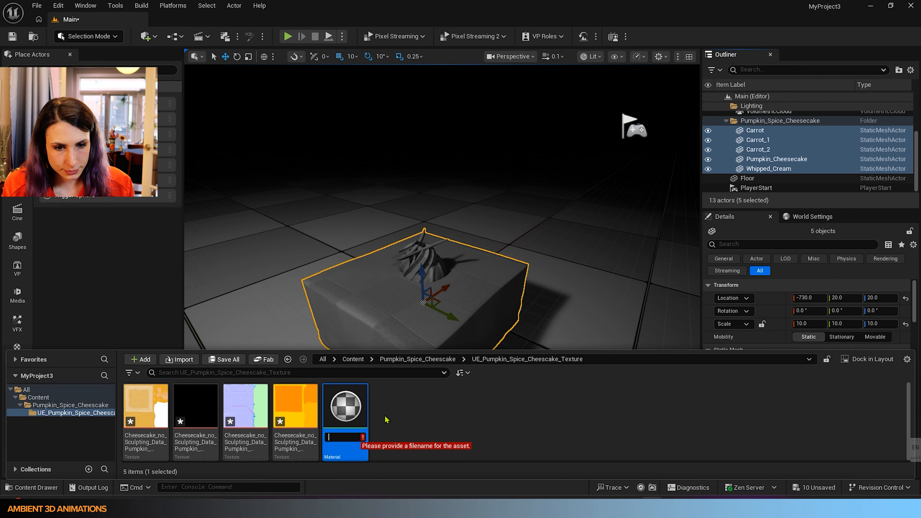
{"action": "type", "text": "UE_Pu"}
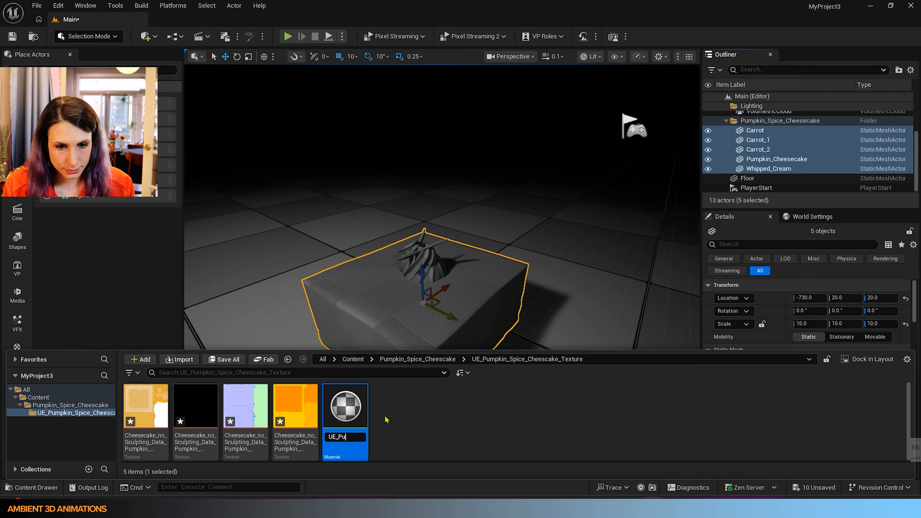
{"action": "type", "text": "mpkin_"}
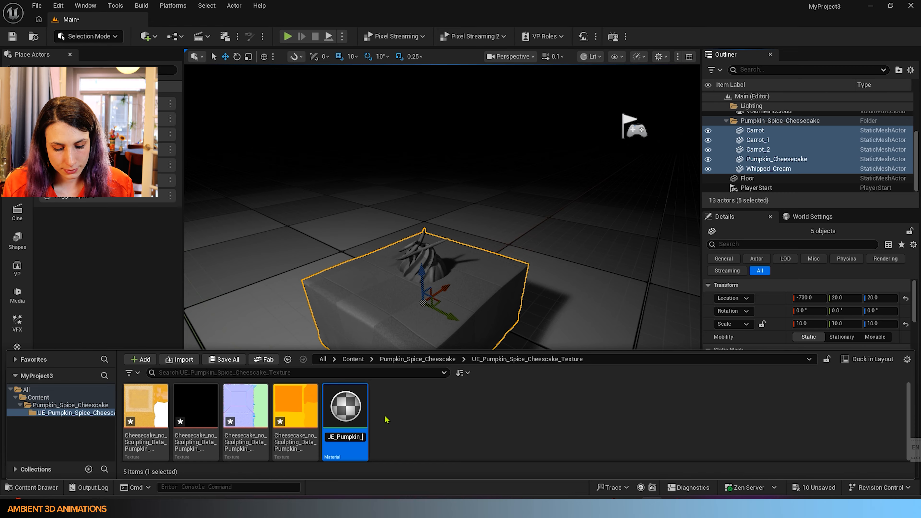
{"action": "type", "text": "Spice_C"}
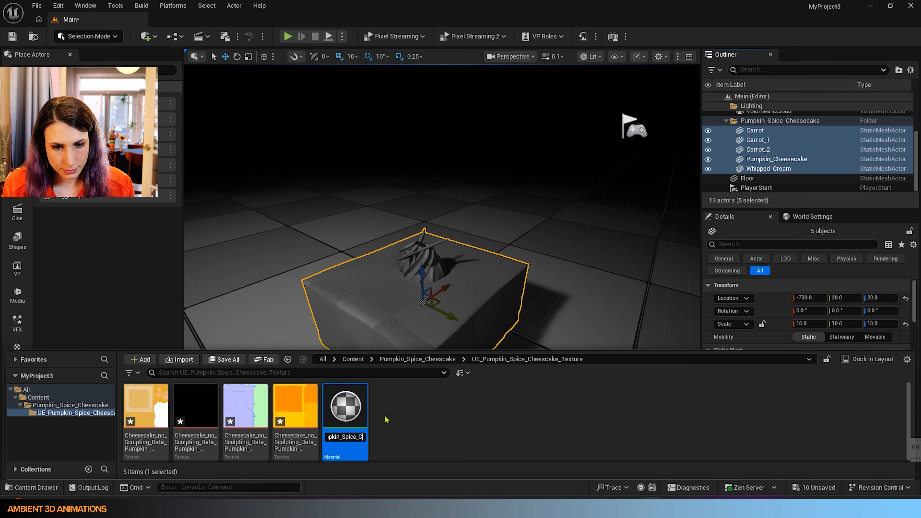
{"action": "type", "text": "hh"}
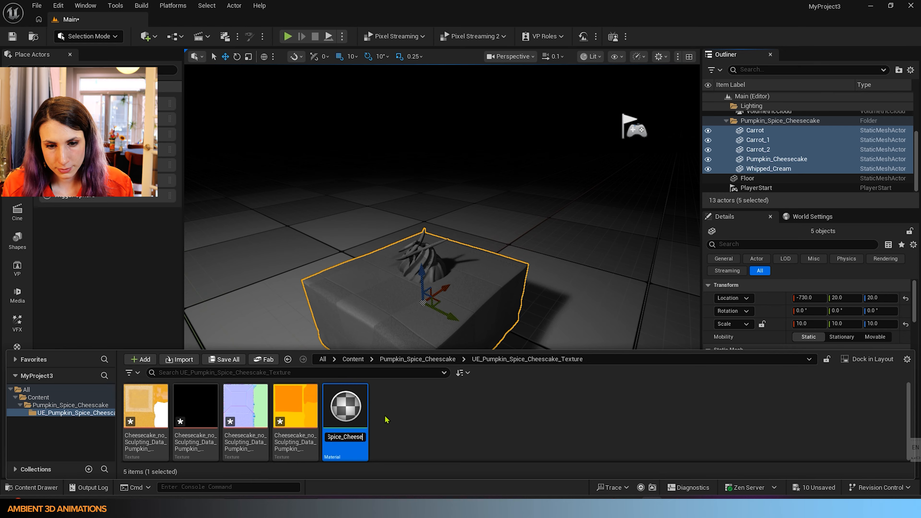
{"action": "type", "text": "esecake"}
{"action": "key", "text": "Return"}
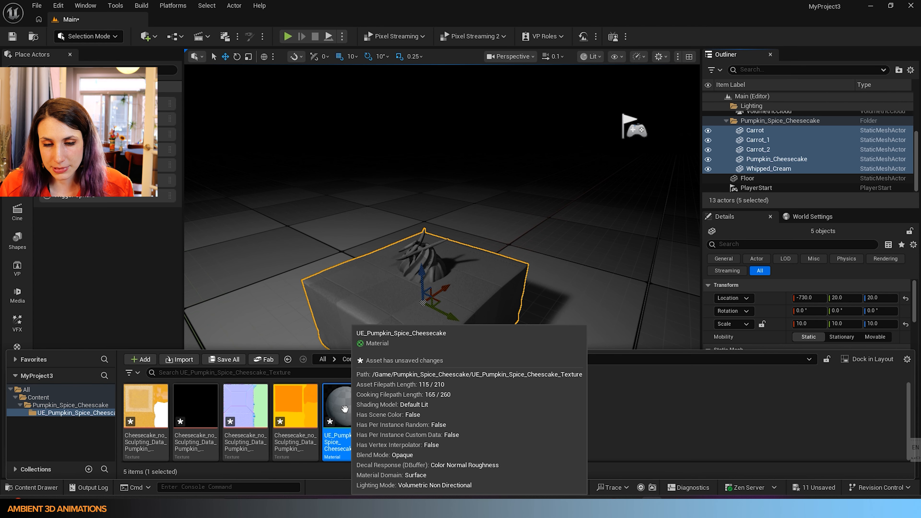
- Open the UE_Pumpkin_Spice_Cheesecake material and add a Texture Sample node level with the top of its main material node
{"action": "double_click", "coordinate": [336, 405]}
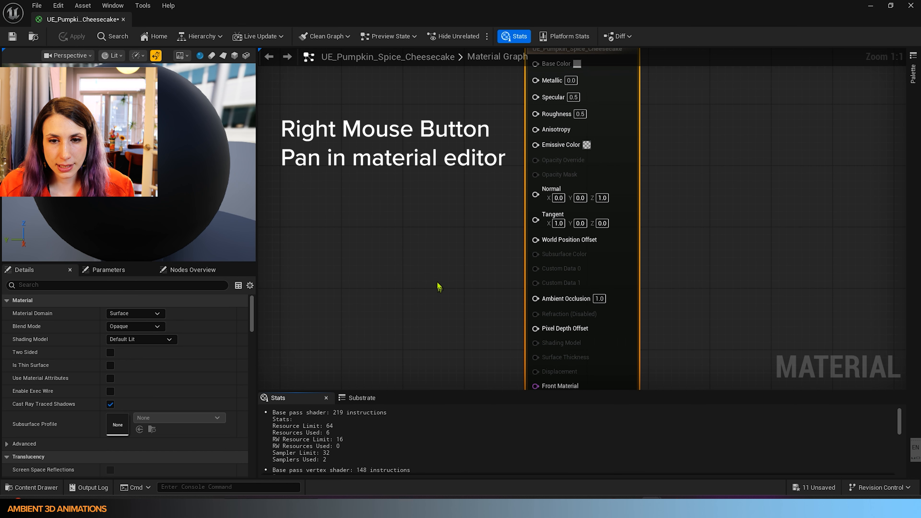
{"action": "right_click_drag", "start_coordinate": [418, 198], "coordinate": [507, 208]}
{"action": "scroll", "coordinate": [550, 226], "scroll_direction": "down", "scroll_amount": 2}
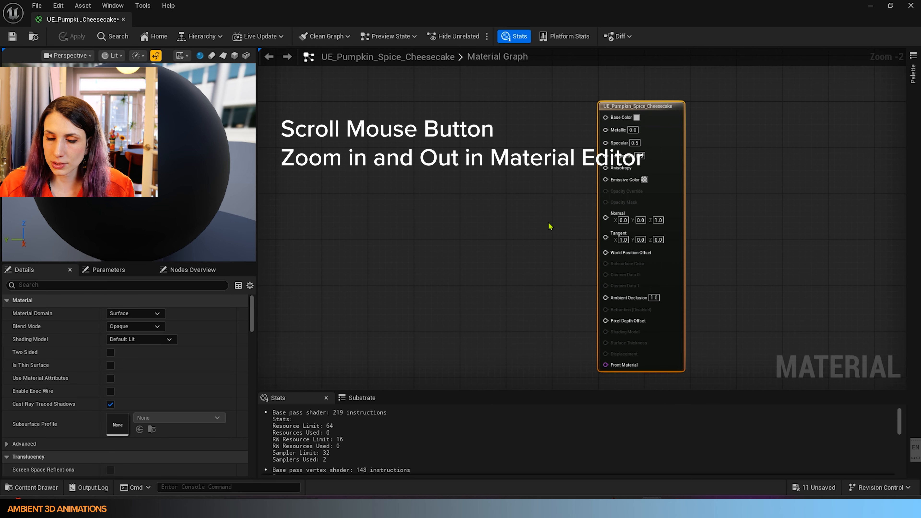
{"action": "scroll", "coordinate": [487, 247], "scroll_direction": "down", "scroll_amount": 2}
{"action": "scroll", "coordinate": [475, 257], "scroll_direction": "up", "scroll_amount": 1}
{"action": "right_click_drag", "start_coordinate": [474, 257], "coordinate": [527, 231]}
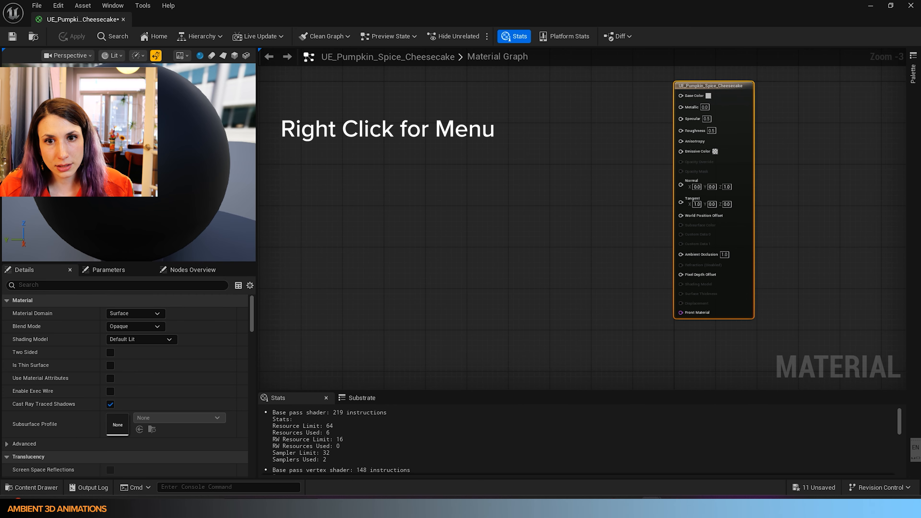
{"action": "right_click", "coordinate": [457, 137]}
{"action": "type", "text": "texture"}
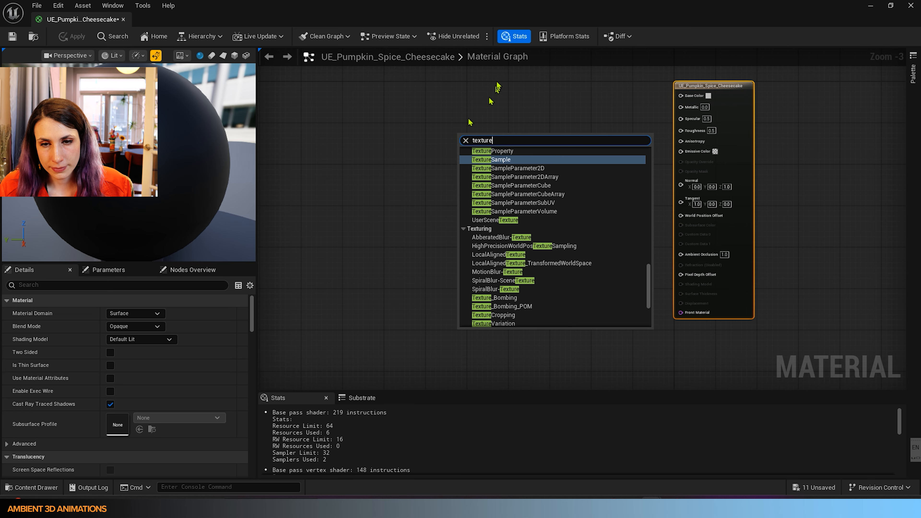
{"action": "left_click", "coordinate": [502, 162]}
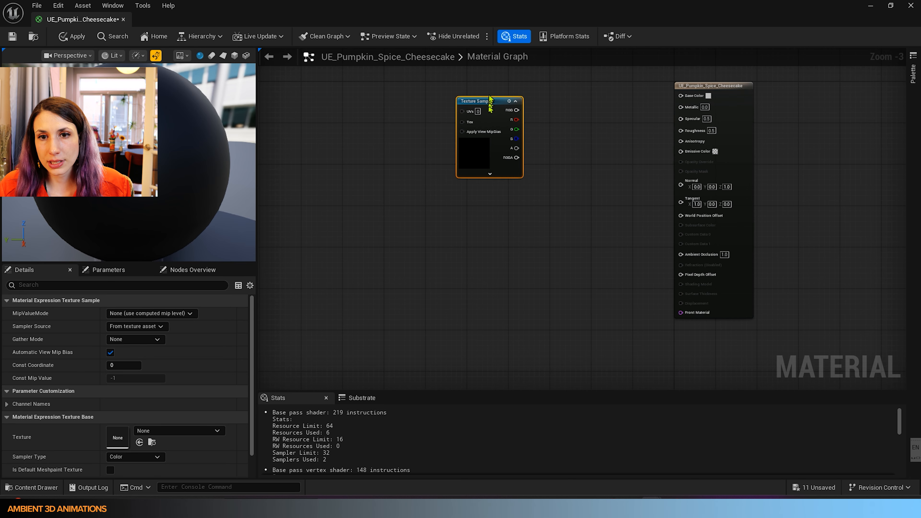
{"action": "left_click_drag", "start_coordinate": [490, 99], "coordinate": [522, 87]}
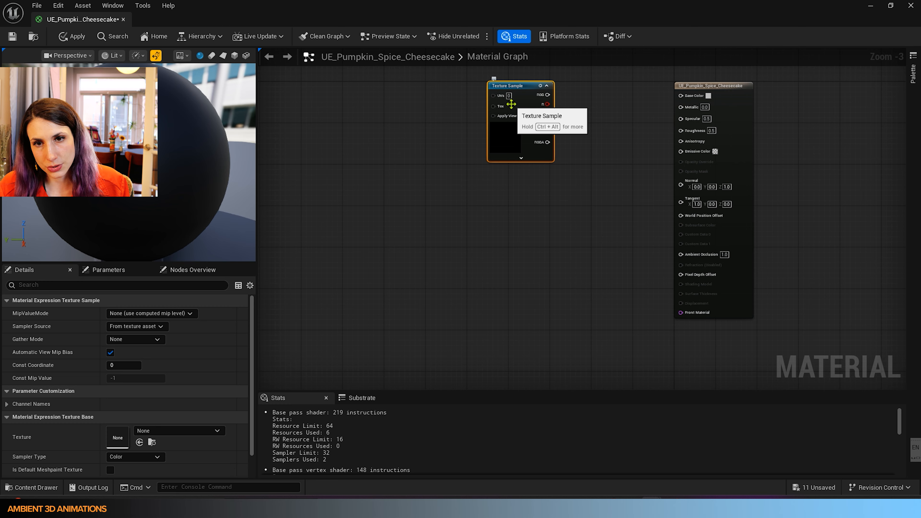
- Duplicate the Texture Sample node three times and stack the copies in a column below the original
{"action": "key", "text": "ctrl+d"}
{"action": "left_click_drag", "start_coordinate": [538, 107], "coordinate": [517, 180]}
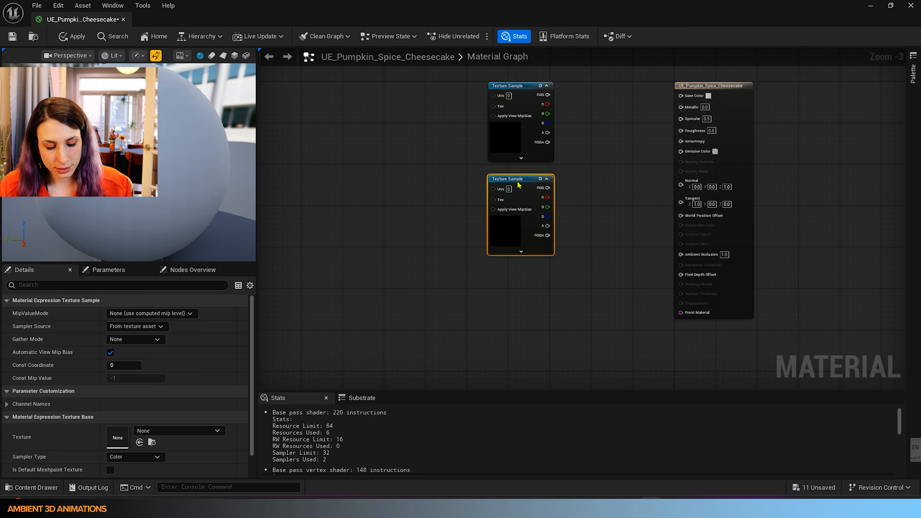
{"action": "key", "text": "ctrl+d"}
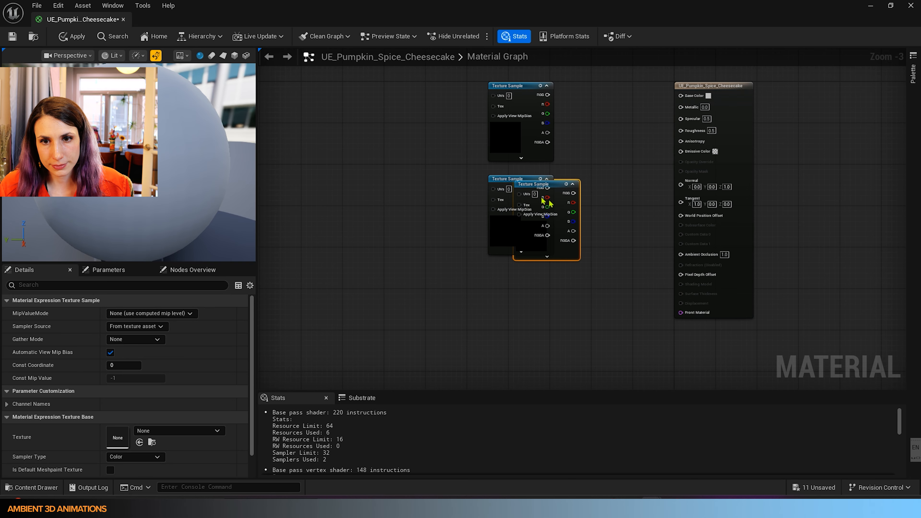
{"action": "left_click_drag", "start_coordinate": [548, 196], "coordinate": [520, 361]}
{"action": "key", "text": "ctrl+d"}
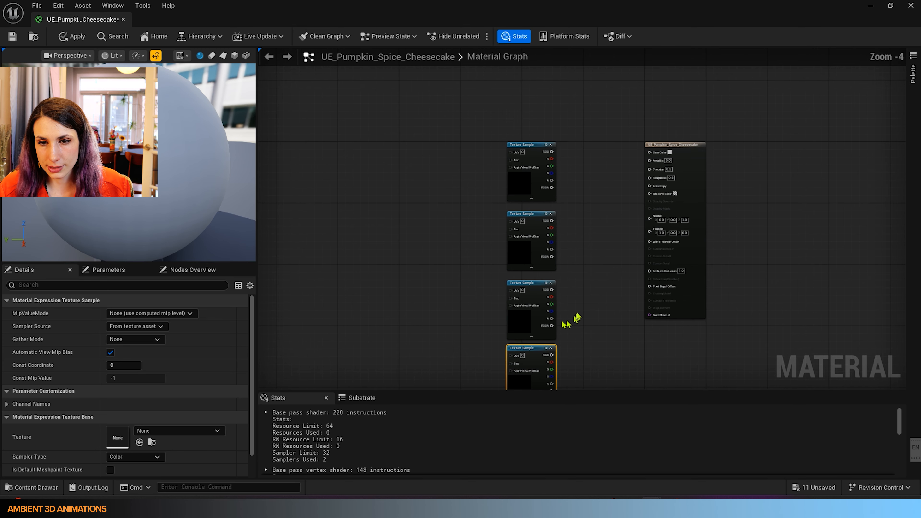
{"action": "scroll", "coordinate": [588, 302], "scroll_direction": "down", "scroll_amount": 1}
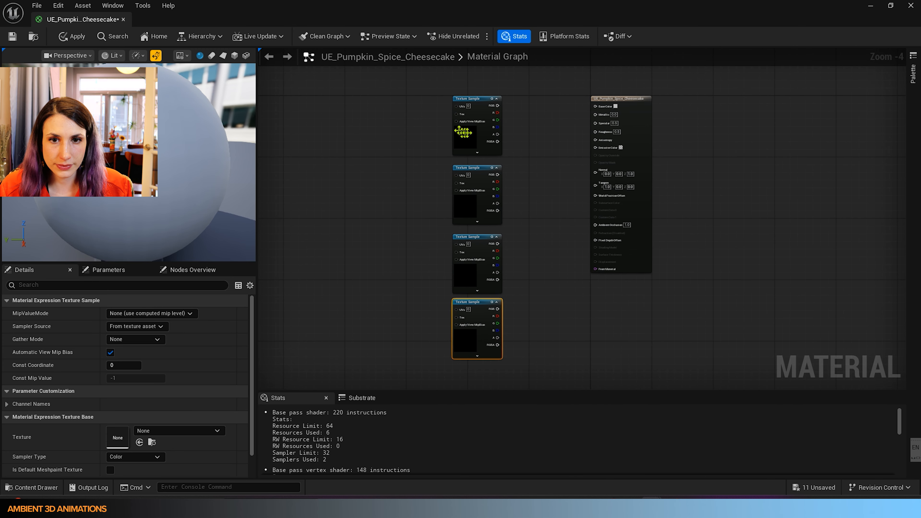
- Assign the BaseColor_Rec709 texture to the topmost Texture Sample and connect its RGB output to the material's Base Color
{"action": "left_click", "coordinate": [470, 136]}
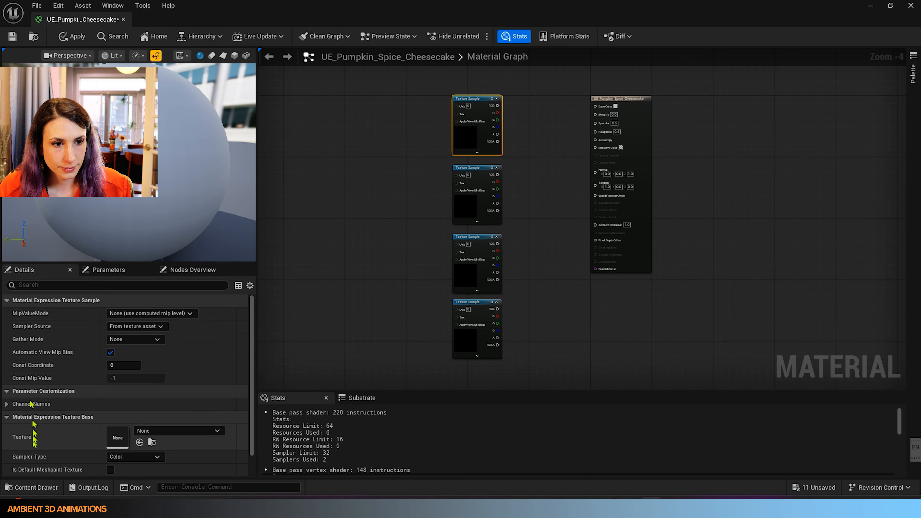
{"action": "scroll", "coordinate": [71, 374], "scroll_direction": "down", "scroll_amount": 2}
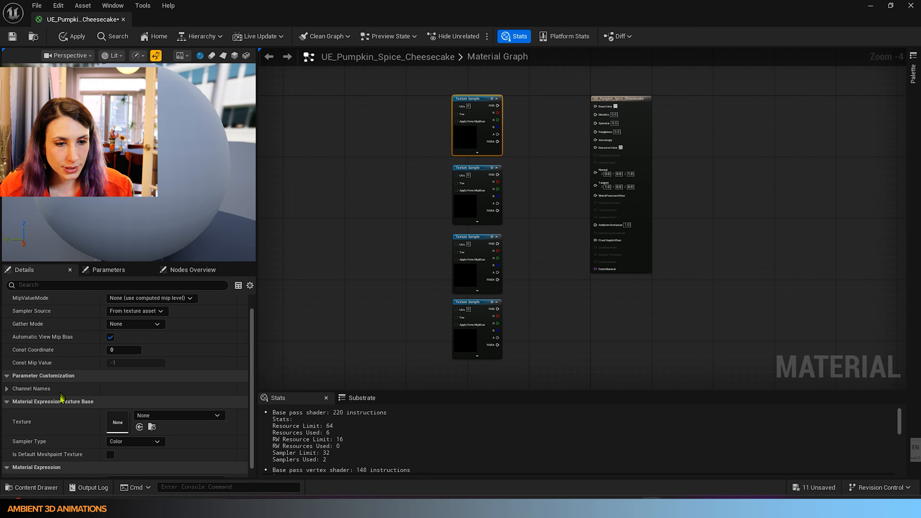
{"action": "scroll", "coordinate": [109, 362], "scroll_direction": "up", "scroll_amount": 2}
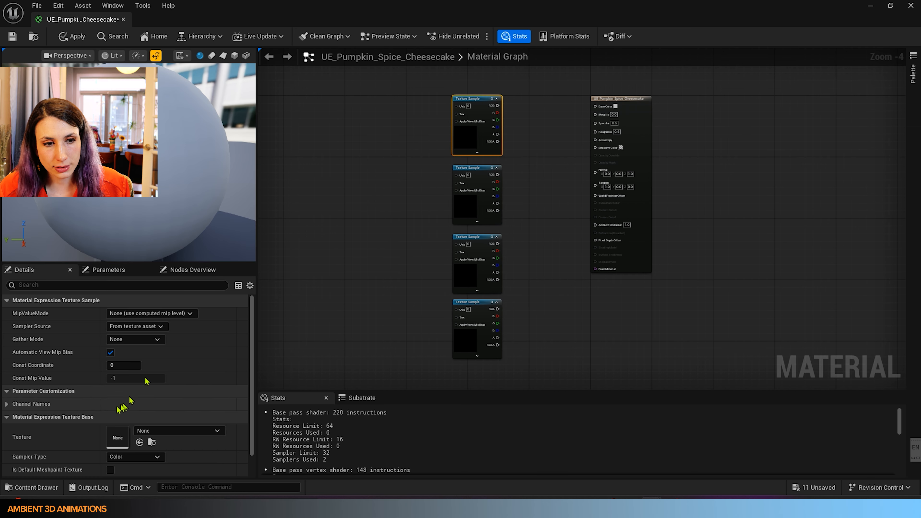
{"action": "scroll", "coordinate": [50, 424], "scroll_direction": "down", "scroll_amount": 2}
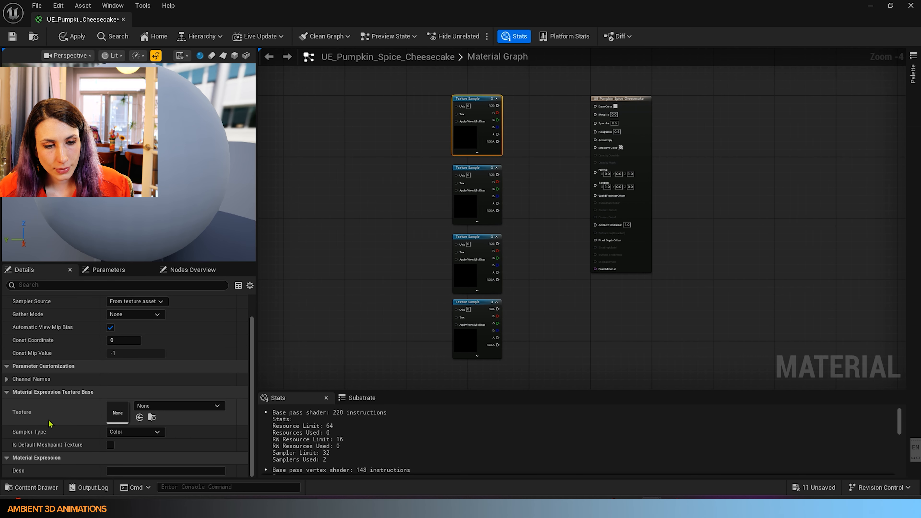
{"action": "scroll", "coordinate": [50, 424], "scroll_direction": "up", "scroll_amount": 2}
{"action": "scroll", "coordinate": [50, 424], "scroll_direction": "down", "scroll_amount": 2}
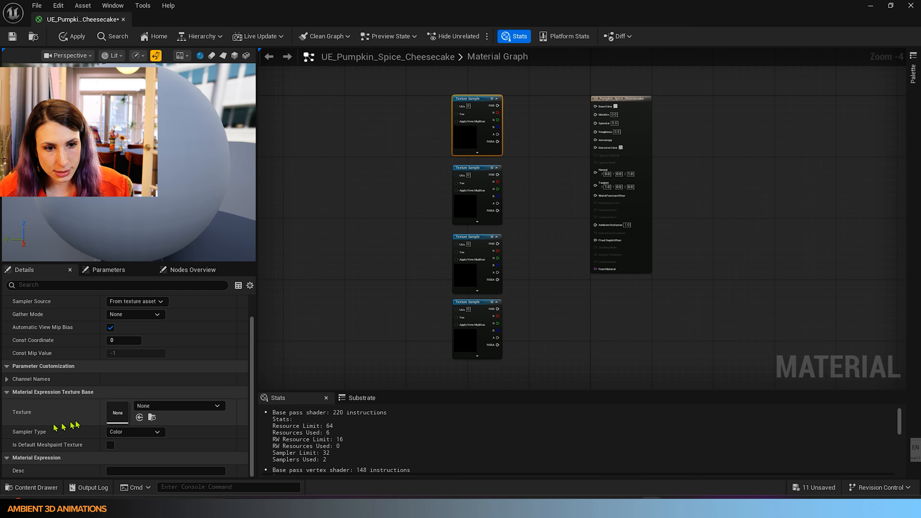
{"action": "left_click", "coordinate": [222, 409]}
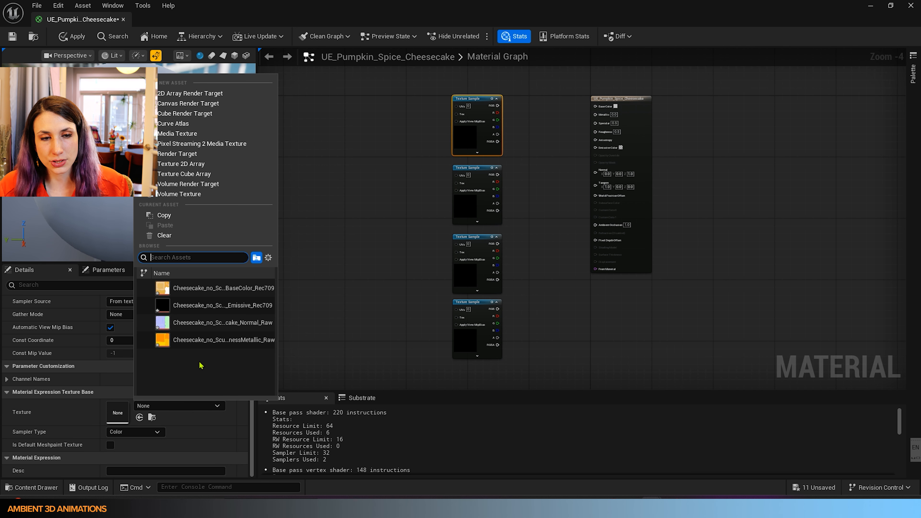
{"action": "left_click", "coordinate": [190, 289]}
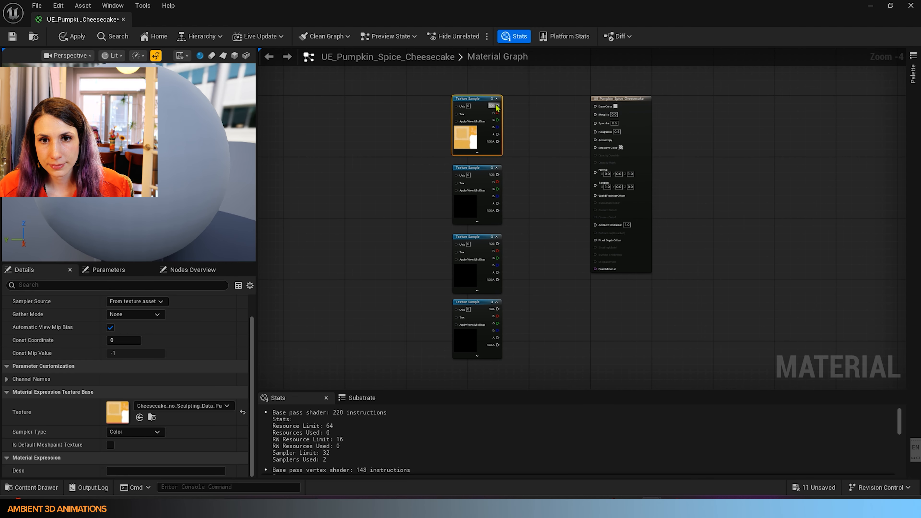
{"action": "left_click_drag", "start_coordinate": [496, 106], "coordinate": [595, 109]}
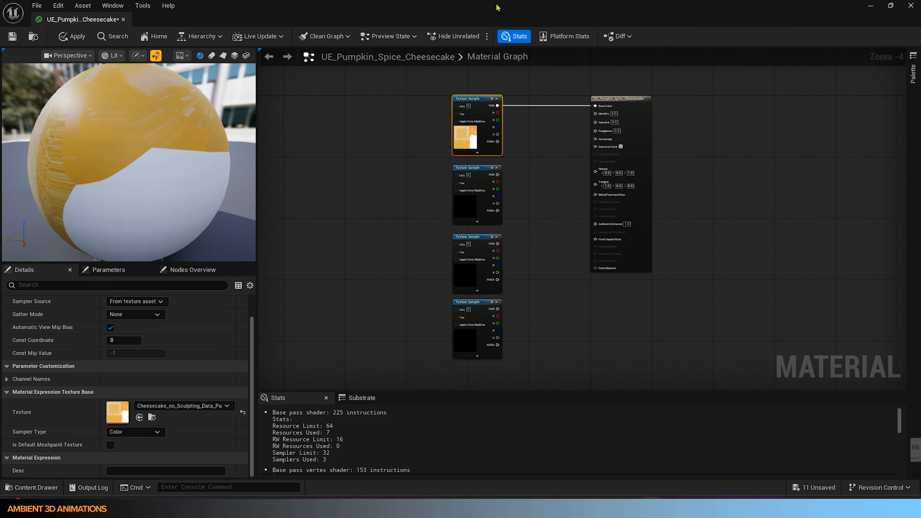
- Set the Pumpkin_Cheesecake static mesh from the Pumpkin_Spice_Cheesecake folder as the material's preview mesh, then restore the editor to full size
{"action": "left_click_drag", "start_coordinate": [500, 8], "coordinate": [401, 36]}
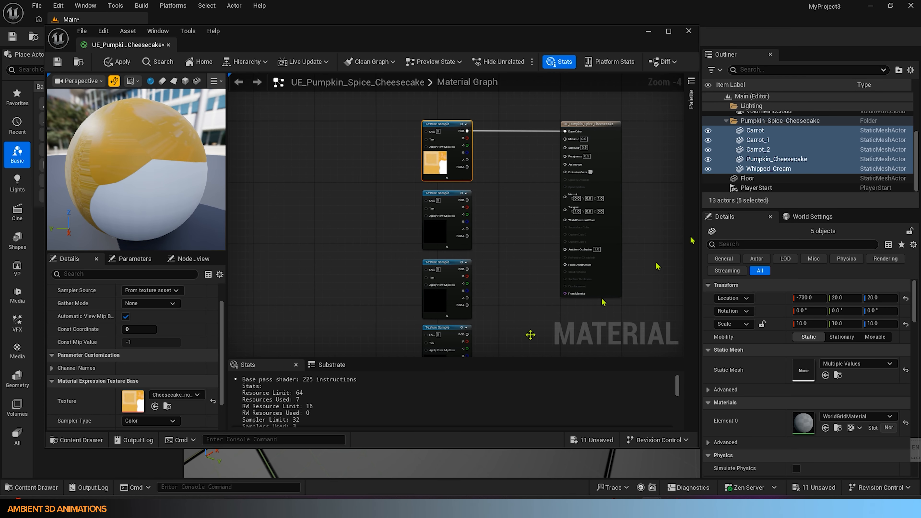
{"action": "left_click", "coordinate": [31, 488]}
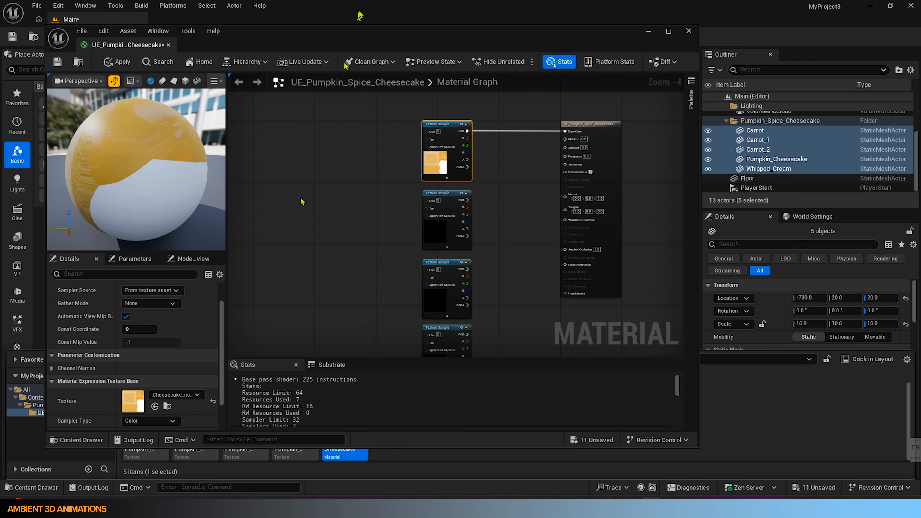
{"action": "left_click_drag", "start_coordinate": [359, 51], "coordinate": [365, 28]}
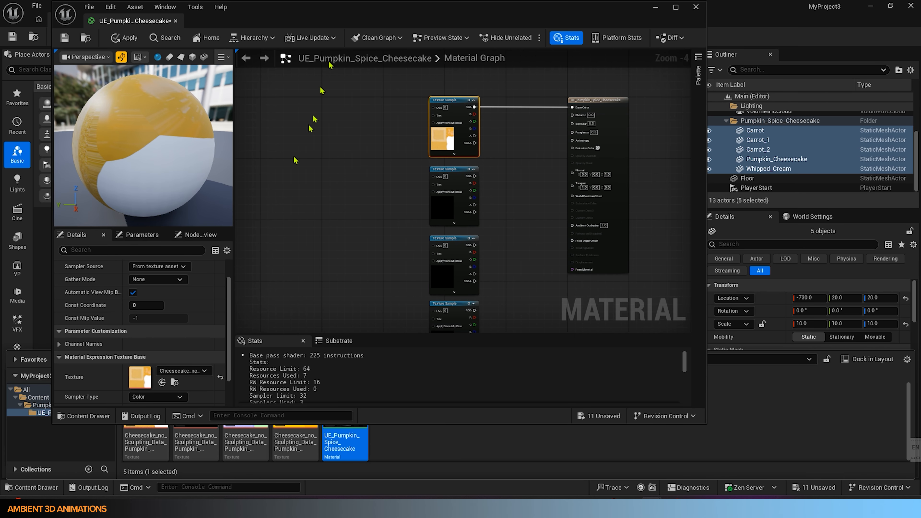
{"action": "left_click", "coordinate": [382, 460]}
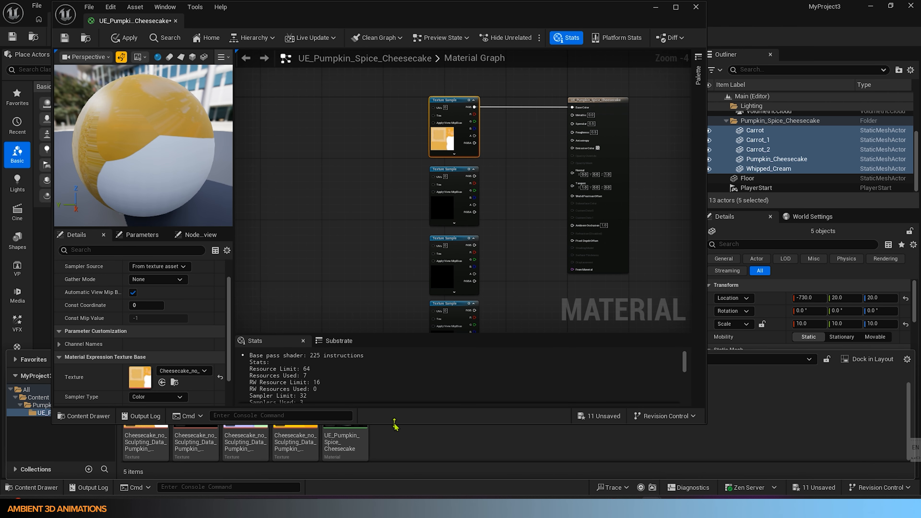
{"action": "left_click_drag", "start_coordinate": [395, 424], "coordinate": [395, 312]}
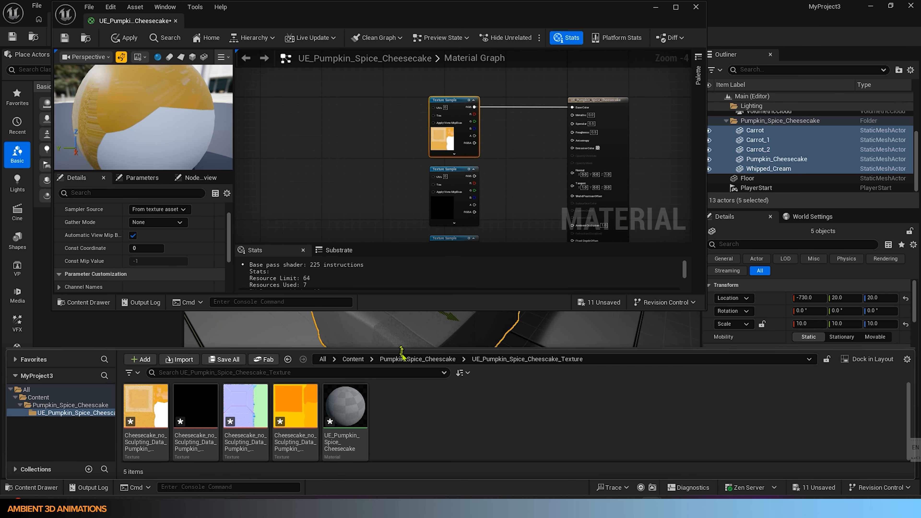
{"action": "left_click", "coordinate": [410, 359]}
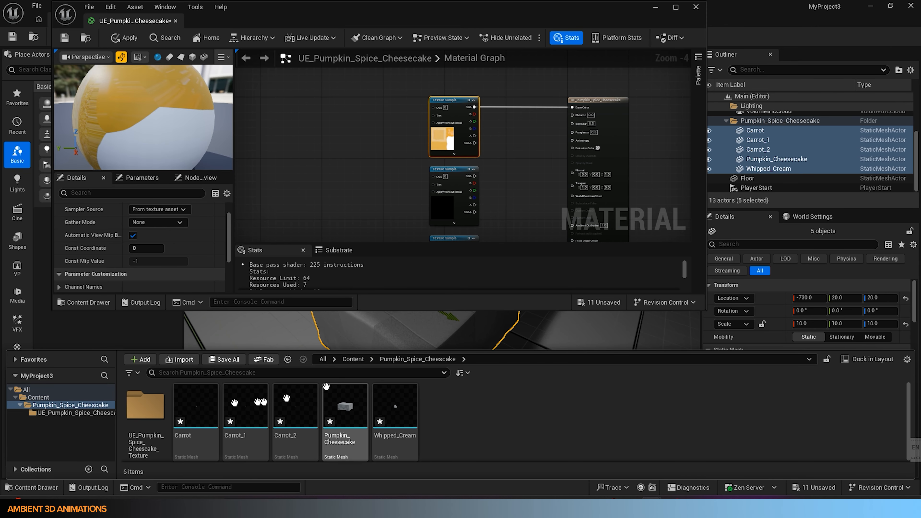
{"action": "left_click", "coordinate": [365, 408]}
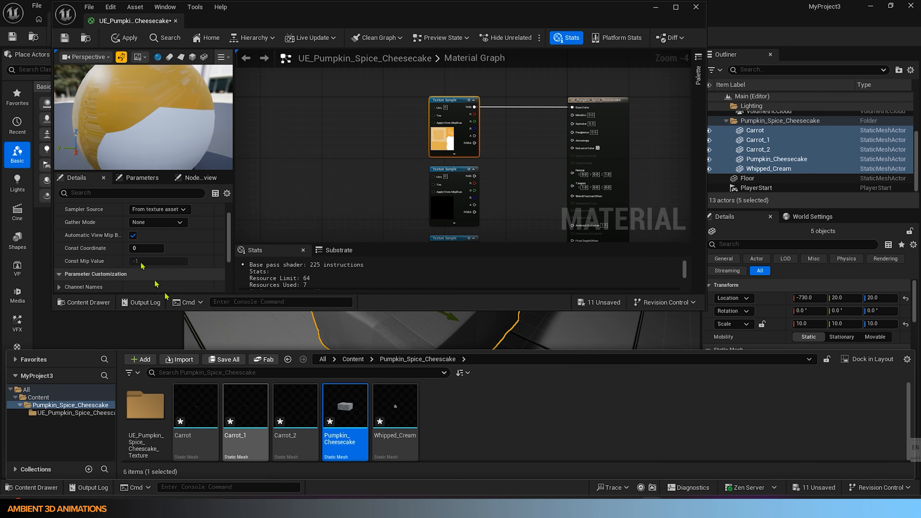
{"action": "left_click", "coordinate": [204, 56]}
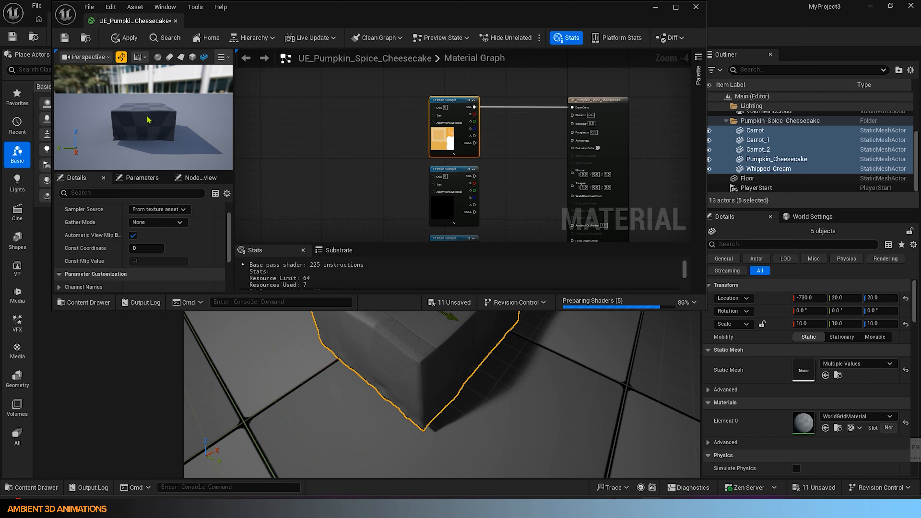
{"action": "left_click_drag", "start_coordinate": [147, 116], "coordinate": [108, 104]}
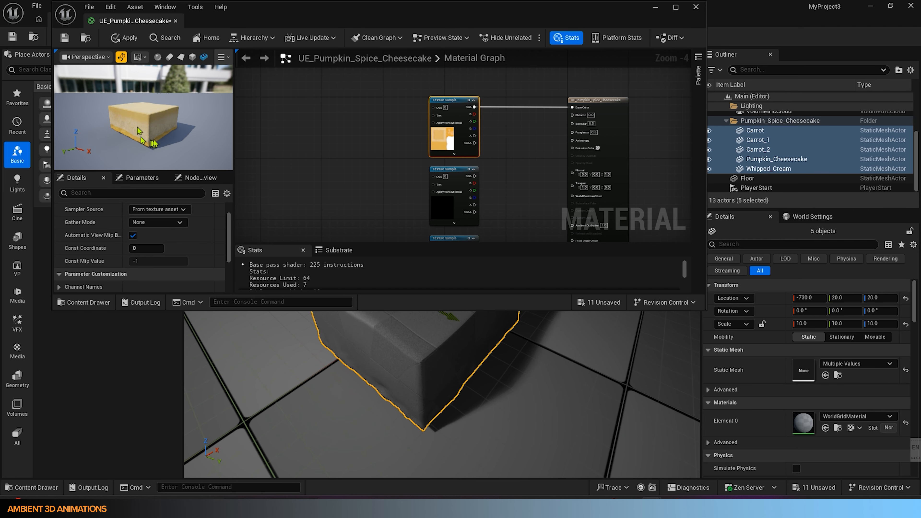
{"action": "double_click", "coordinate": [476, 20]}
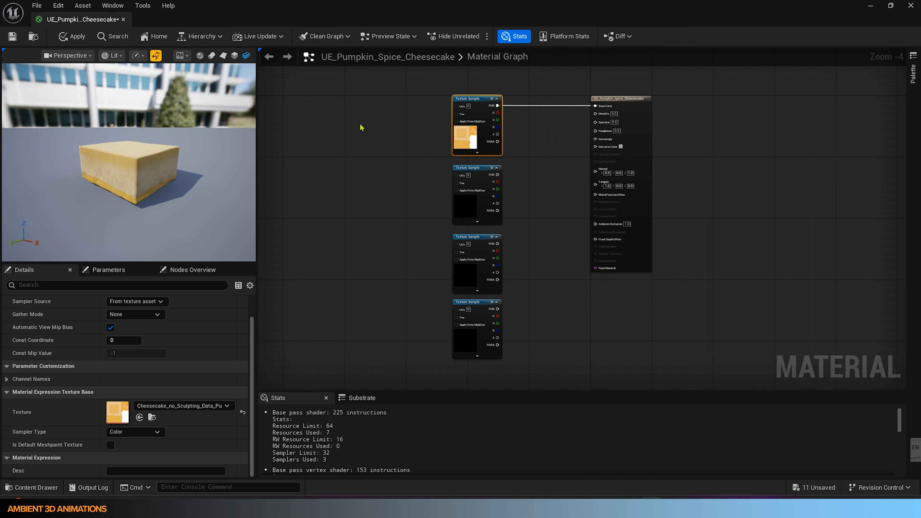
- Insert an sRGBToRec709 node between the base color Texture Sample's RGB output and the material's Base Color input
{"action": "right_click", "coordinate": [553, 124]}
{"action": "left_click", "coordinate": [531, 141]}
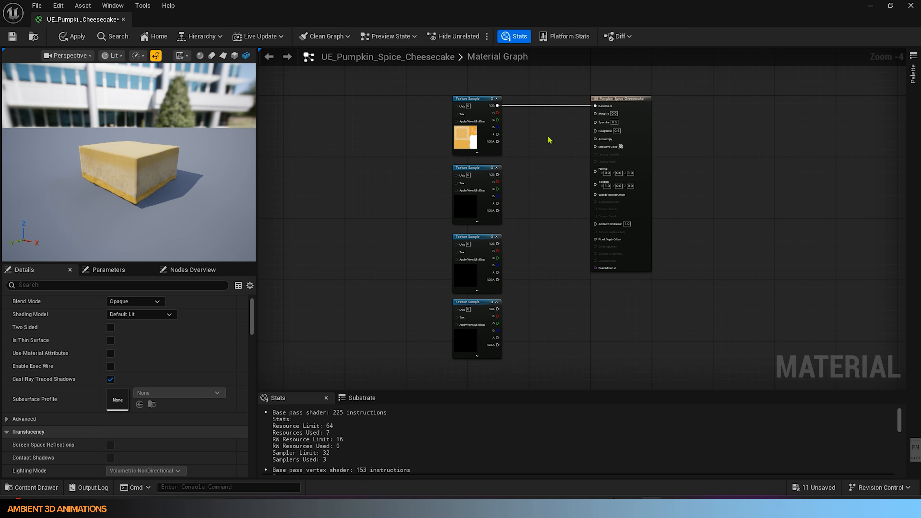
{"action": "right_click", "coordinate": [549, 139]}
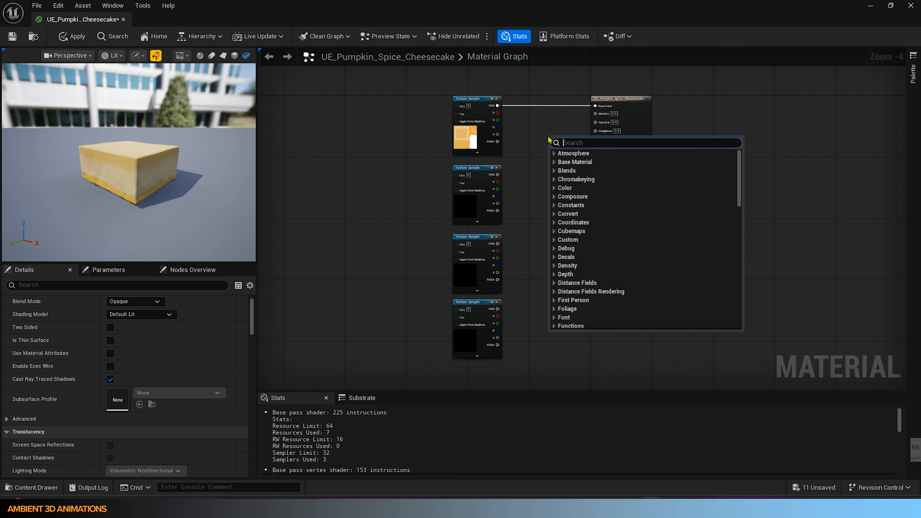
{"action": "type", "text": "sr"}
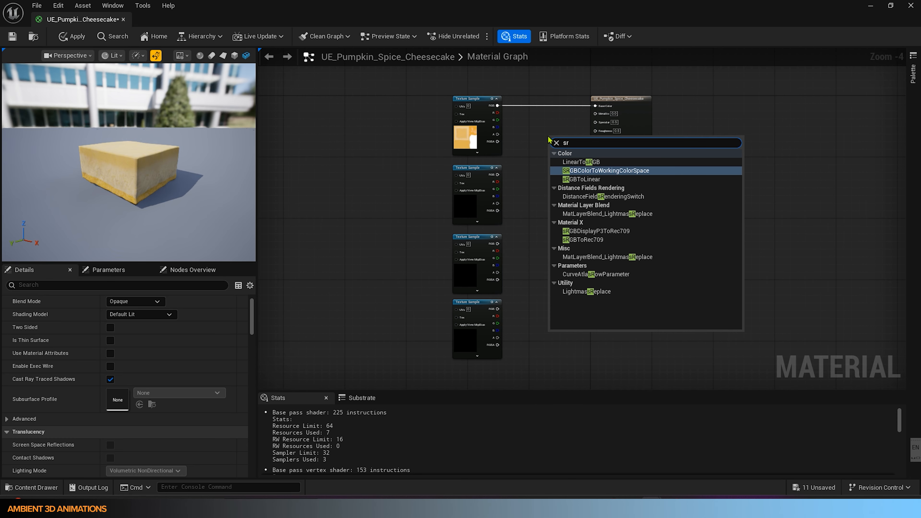
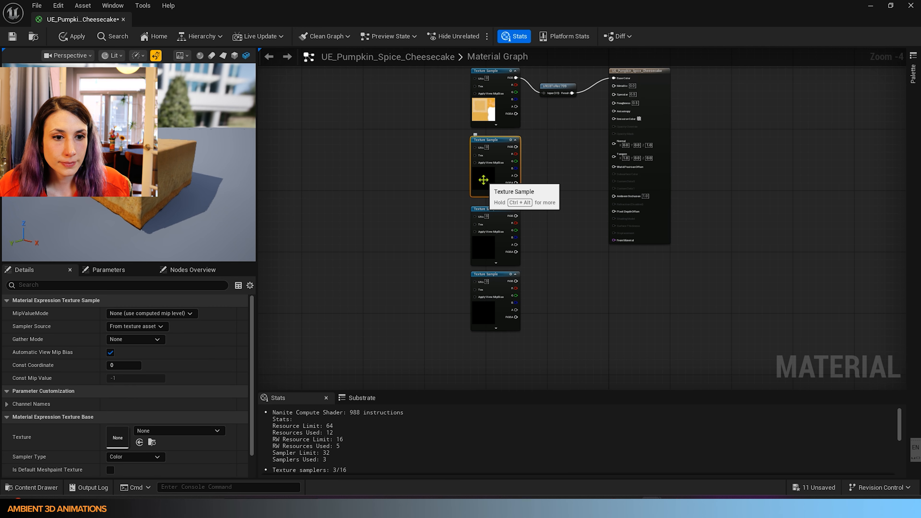
- Assign the OcclusionRoughnessMetallic_Raw texture to the second Texture Sample from the top of the column
{"action": "scroll", "coordinate": [644, 75], "scroll_direction": "up", "scroll_amount": 4}
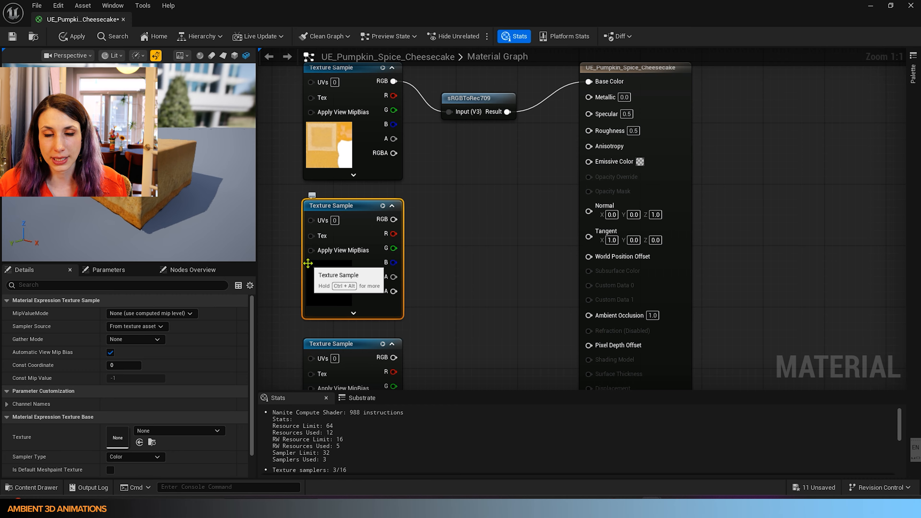
{"action": "scroll", "coordinate": [116, 410], "scroll_direction": "down", "scroll_amount": 2}
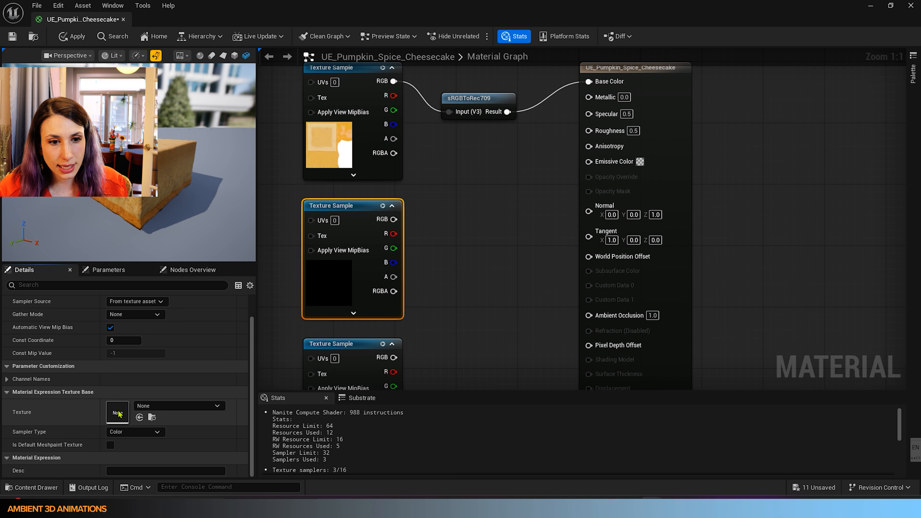
{"action": "left_click", "coordinate": [156, 406]}
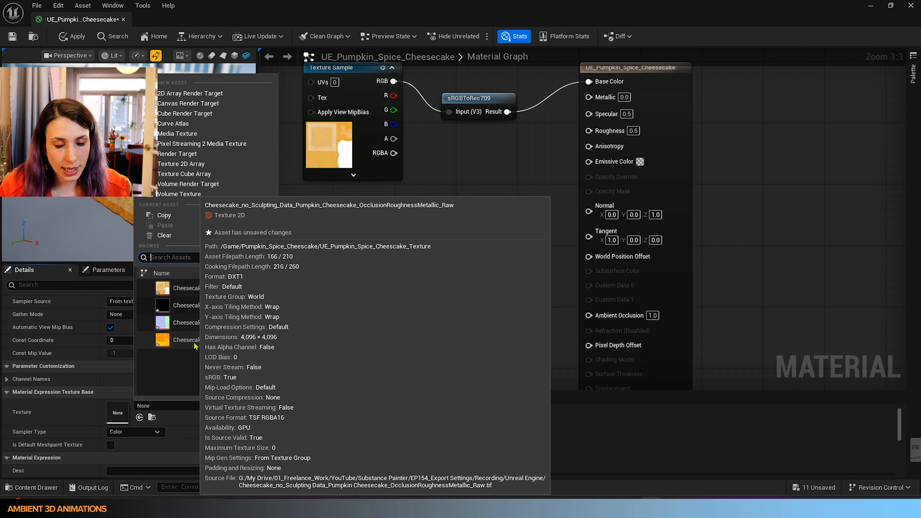
{"action": "left_click", "coordinate": [185, 341]}
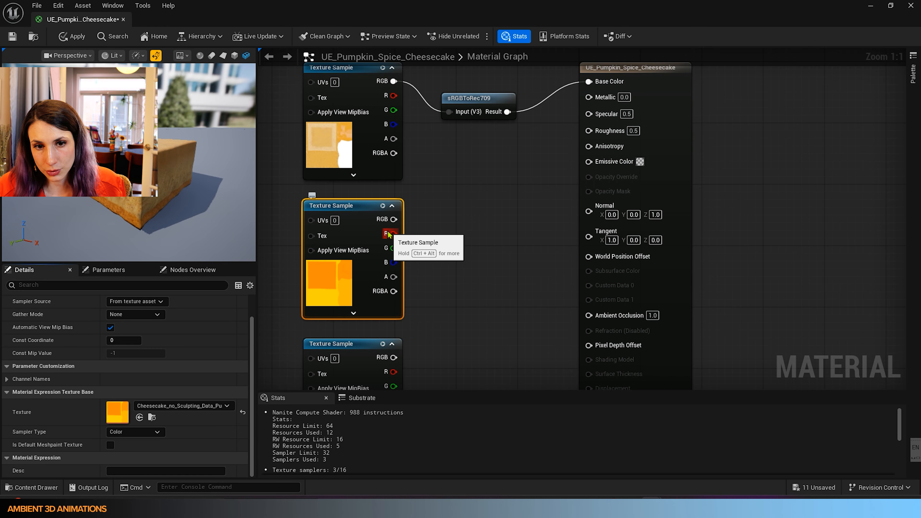
- Connect the OcclusionRoughnessMetallic sample's R to Ambient Occlusion, G to Roughness and B to Metallic, then save the material
{"action": "left_click_drag", "start_coordinate": [394, 235], "coordinate": [590, 314]}
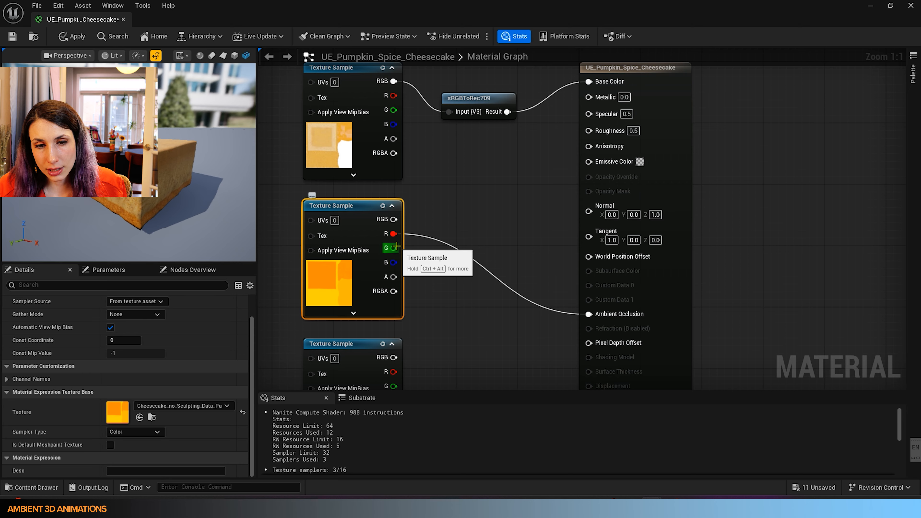
{"action": "left_click_drag", "start_coordinate": [394, 247], "coordinate": [589, 130]}
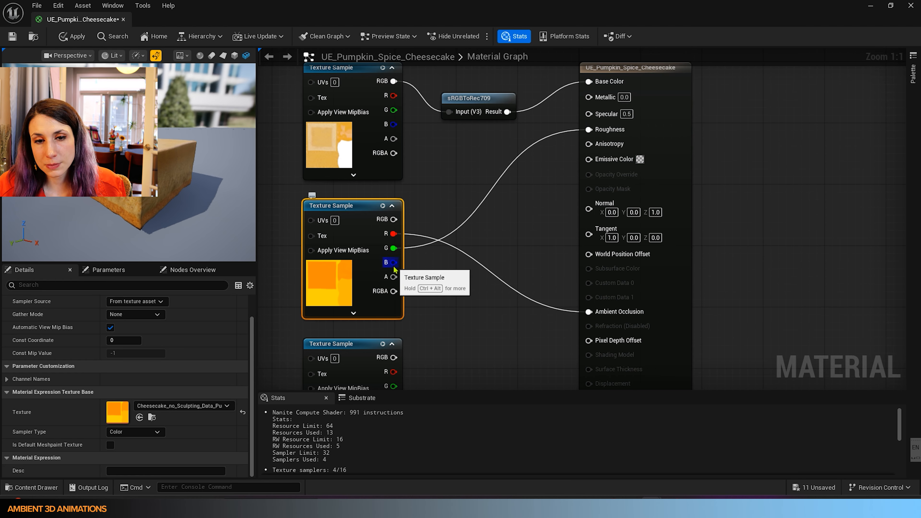
{"action": "left_click_drag", "start_coordinate": [395, 262], "coordinate": [589, 95]}
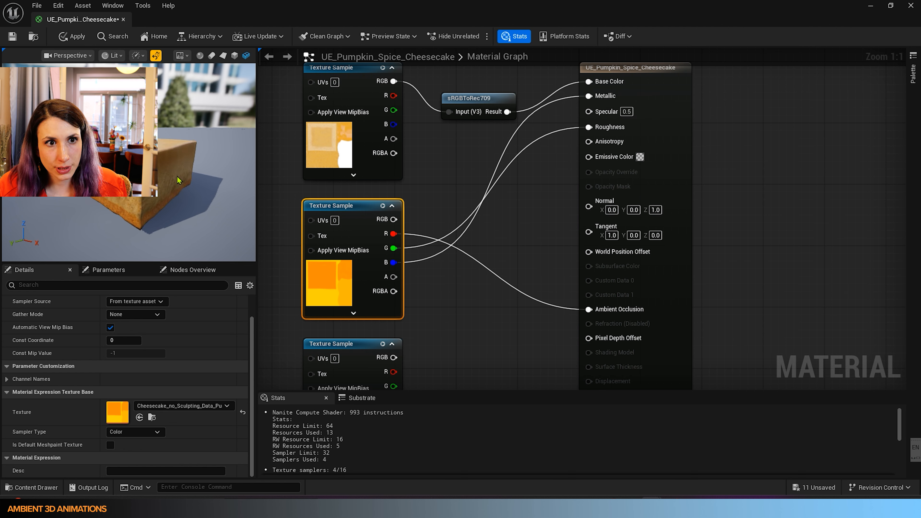
{"action": "left_click", "coordinate": [12, 36]}
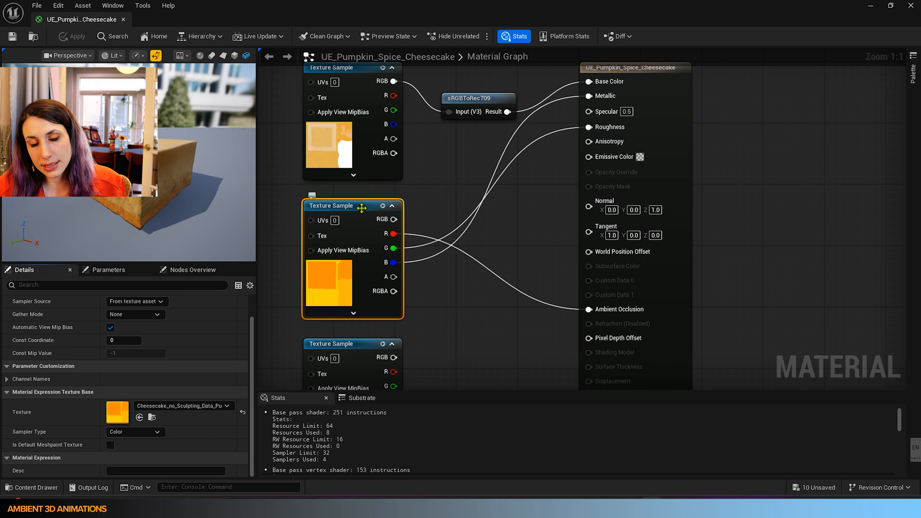
- Assign the Normal_Raw texture to the third Texture Sample and connect its RGB output to the material's Normal input
{"action": "scroll", "coordinate": [388, 221], "scroll_direction": "down", "scroll_amount": 2}
{"action": "right_click_drag", "start_coordinate": [434, 298], "coordinate": [450, 251]}
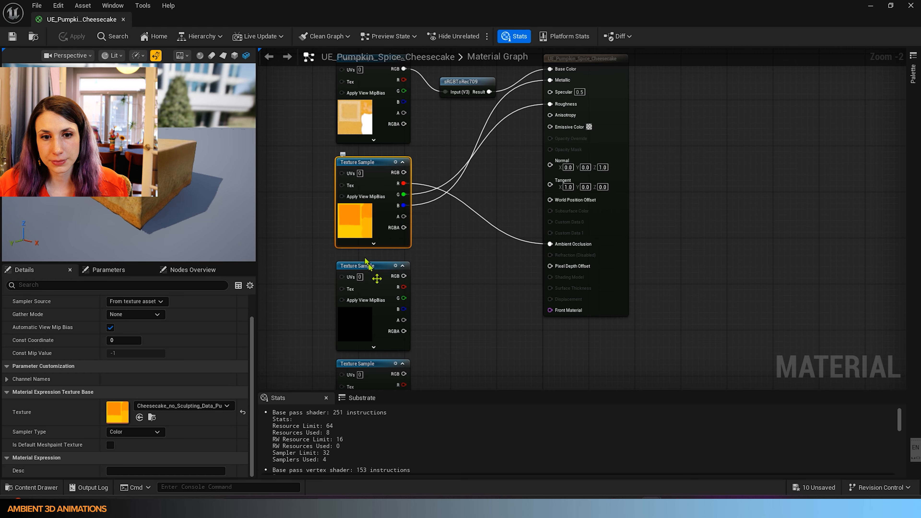
{"action": "scroll", "coordinate": [387, 338], "scroll_direction": "up", "scroll_amount": 1}
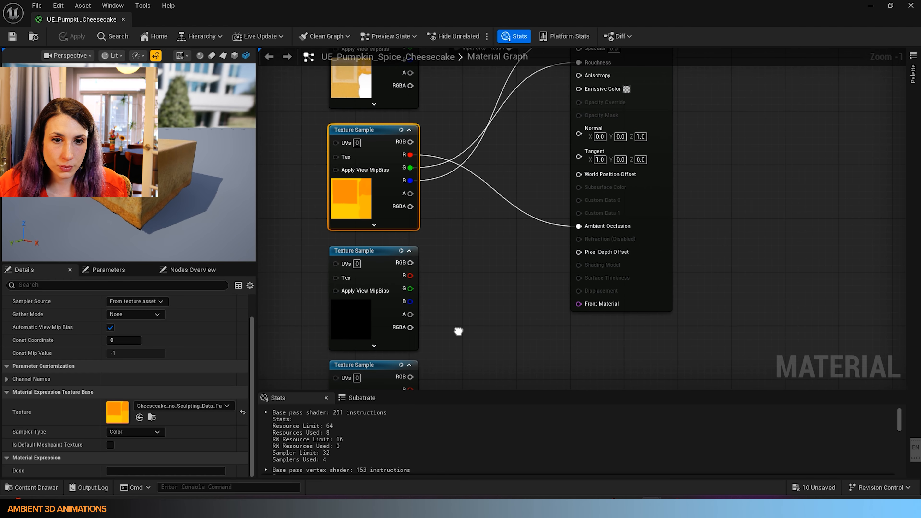
{"action": "right_click_drag", "start_coordinate": [457, 329], "coordinate": [473, 265]}
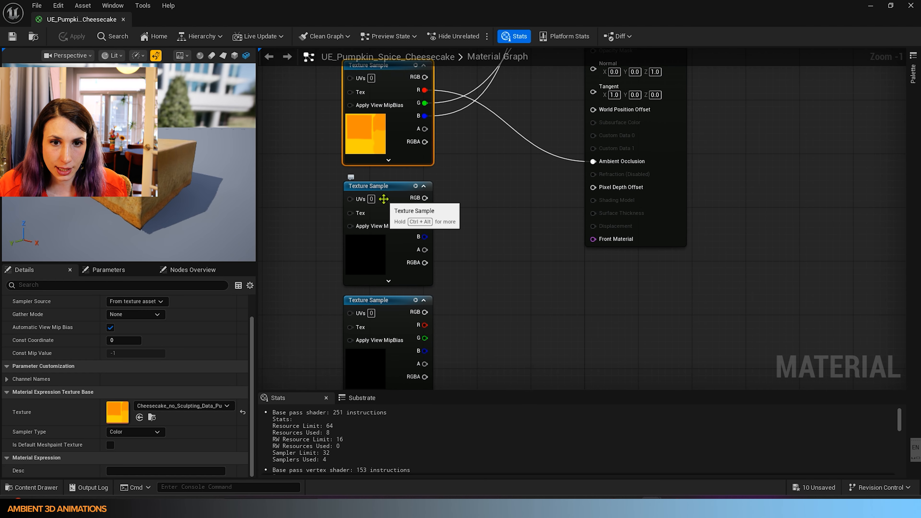
{"action": "left_click", "coordinate": [354, 243]}
{"action": "left_click", "coordinate": [156, 406]}
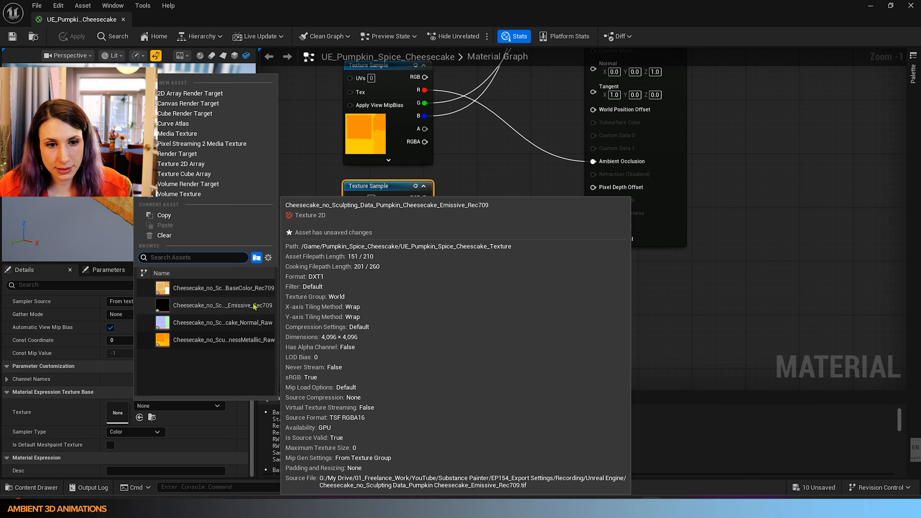
{"action": "left_click", "coordinate": [202, 326]}
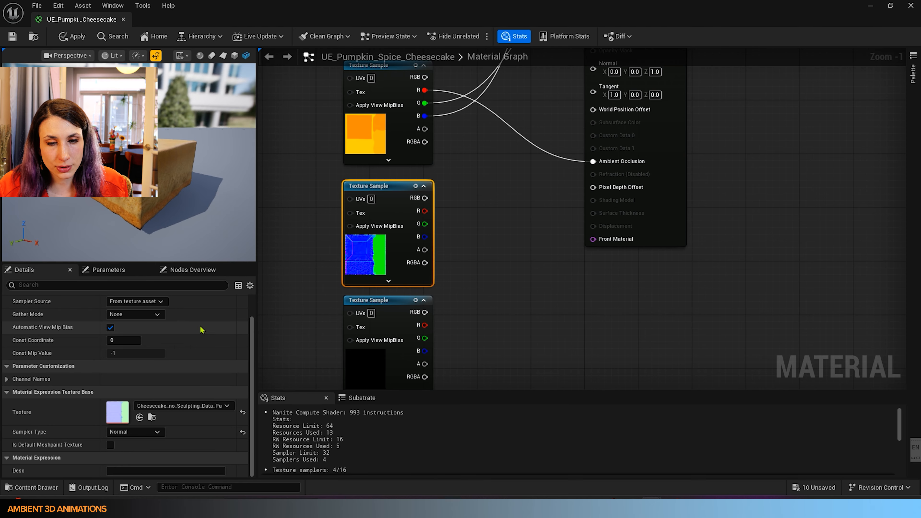
{"action": "right_click_drag", "start_coordinate": [505, 220], "coordinate": [482, 337]}
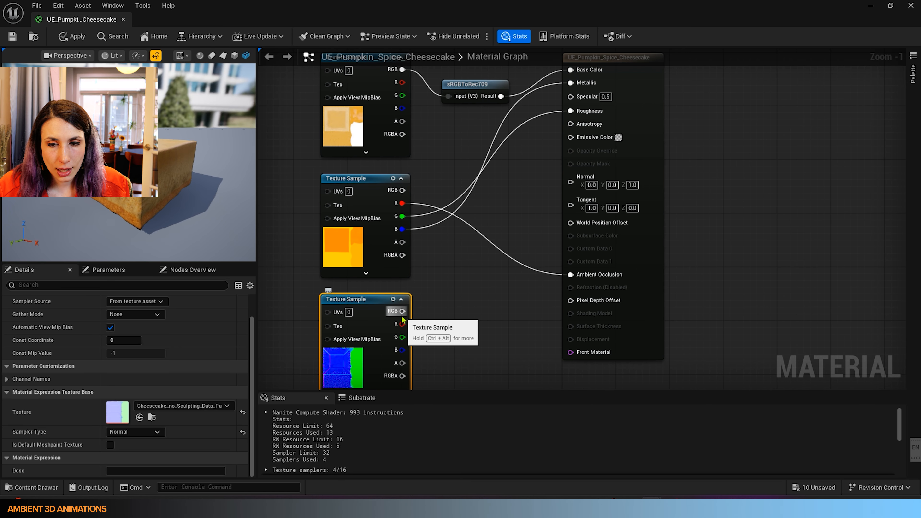
{"action": "left_click_drag", "start_coordinate": [402, 317], "coordinate": [571, 183]}
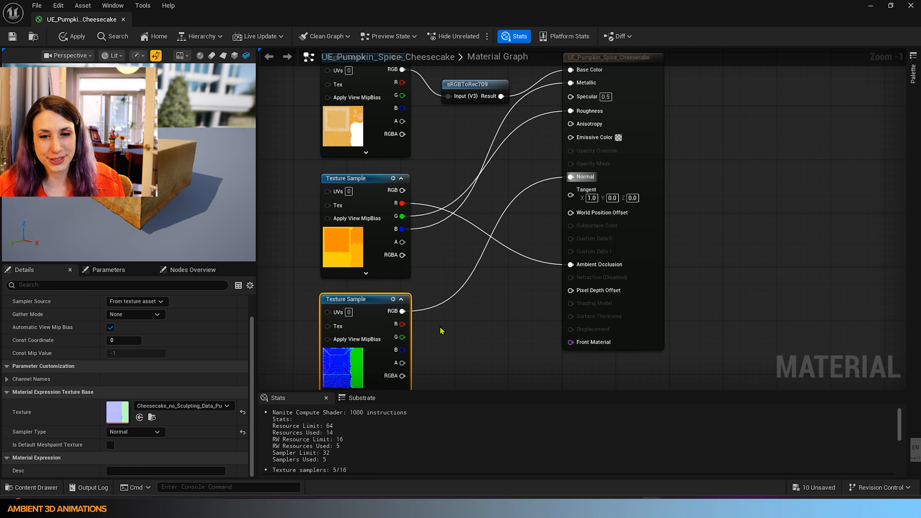
- Move the bottom Texture Sample slightly down and assign the Emissive_Rec709 texture to it
{"action": "right_click_drag", "start_coordinate": [440, 326], "coordinate": [432, 181]}
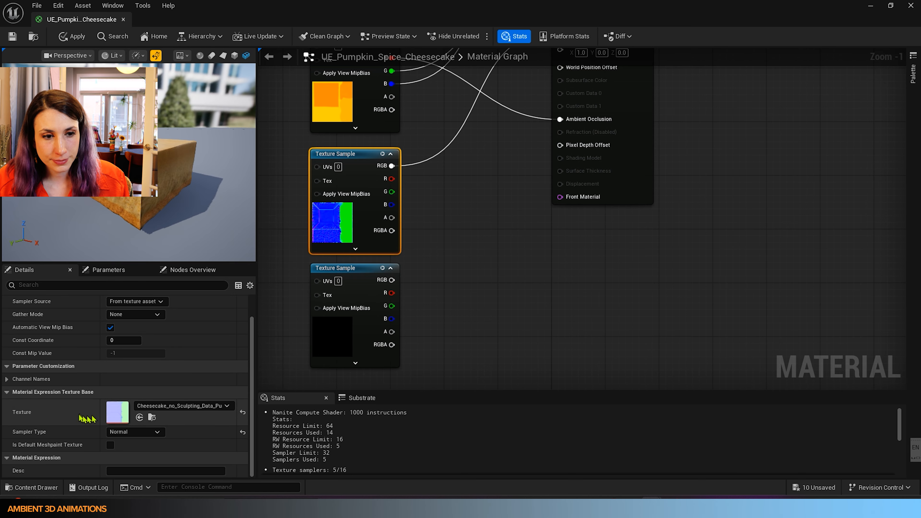
{"action": "left_click_drag", "start_coordinate": [354, 268], "coordinate": [354, 275]}
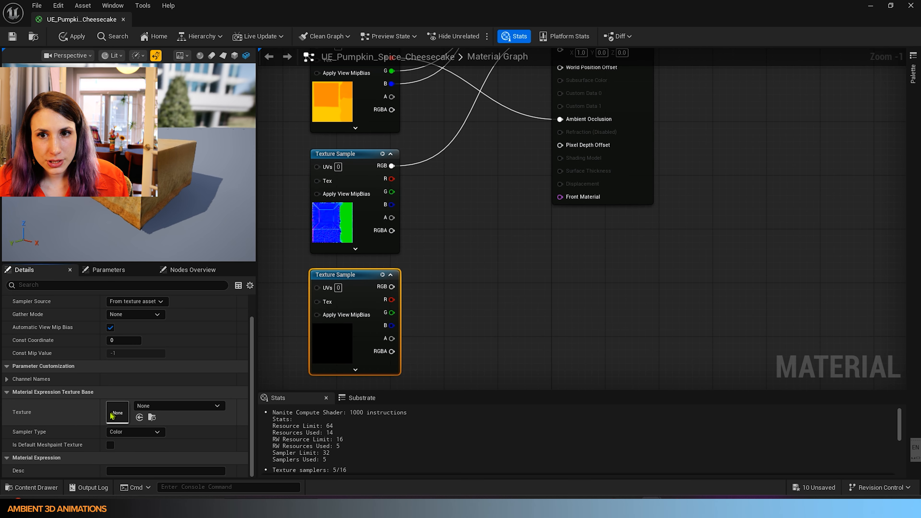
{"action": "left_click", "coordinate": [177, 405]}
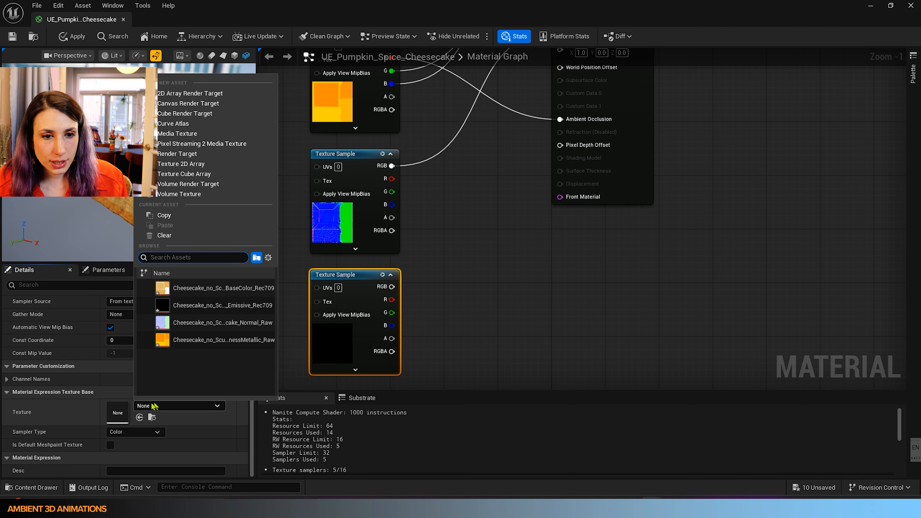
{"action": "left_click", "coordinate": [171, 309]}
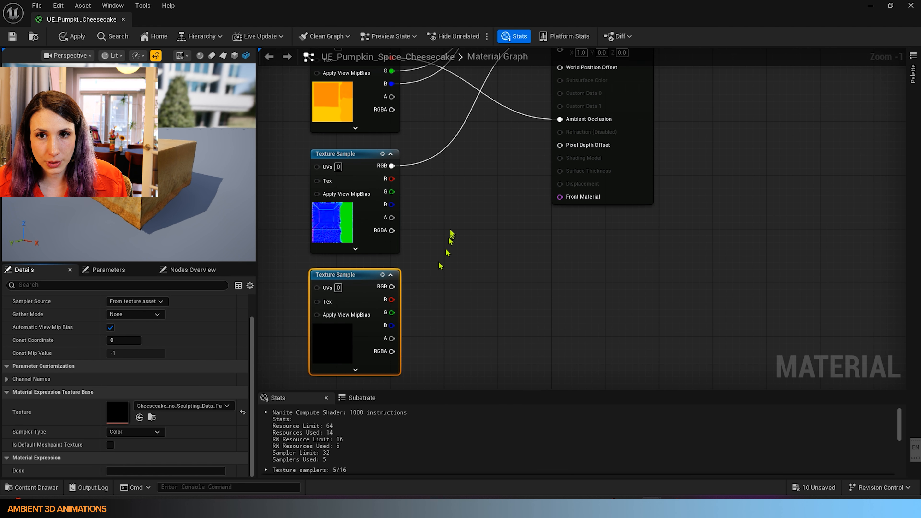
- Connect the emissive Texture Sample's RGB output to the material's Emissive Color input and save the material
{"action": "right_click_drag", "start_coordinate": [462, 205], "coordinate": [466, 240]}
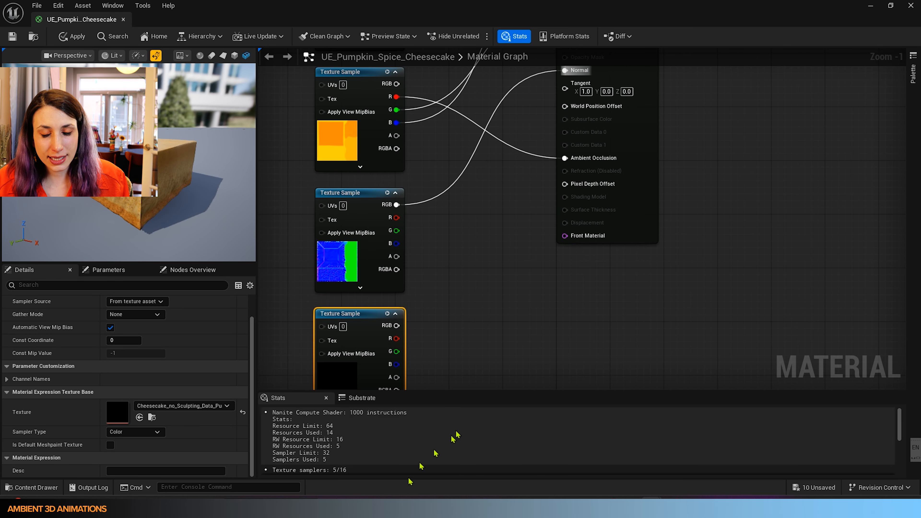
{"action": "right_click_drag", "start_coordinate": [470, 229], "coordinate": [461, 189]}
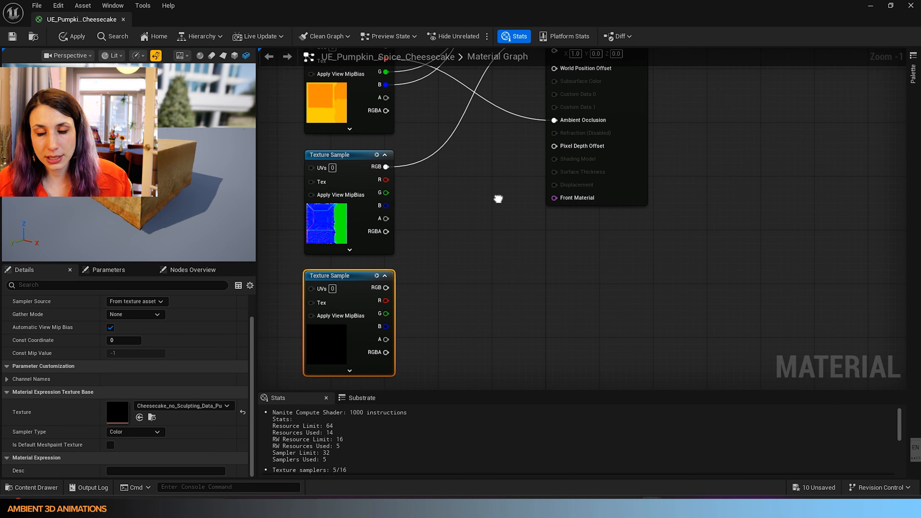
{"action": "right_click_drag", "start_coordinate": [497, 197], "coordinate": [428, 277]}
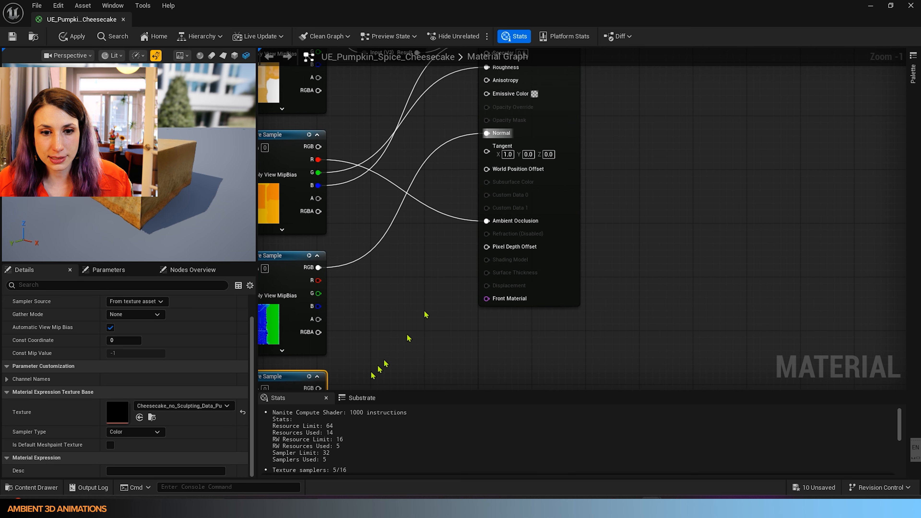
{"action": "left_click_drag", "start_coordinate": [317, 388], "coordinate": [485, 65]}
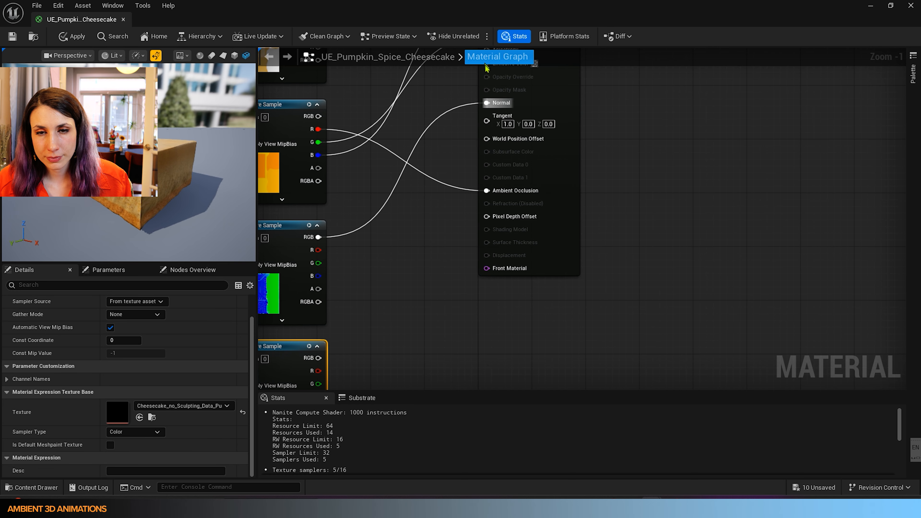
{"action": "scroll", "coordinate": [432, 259], "scroll_direction": "down", "scroll_amount": 1}
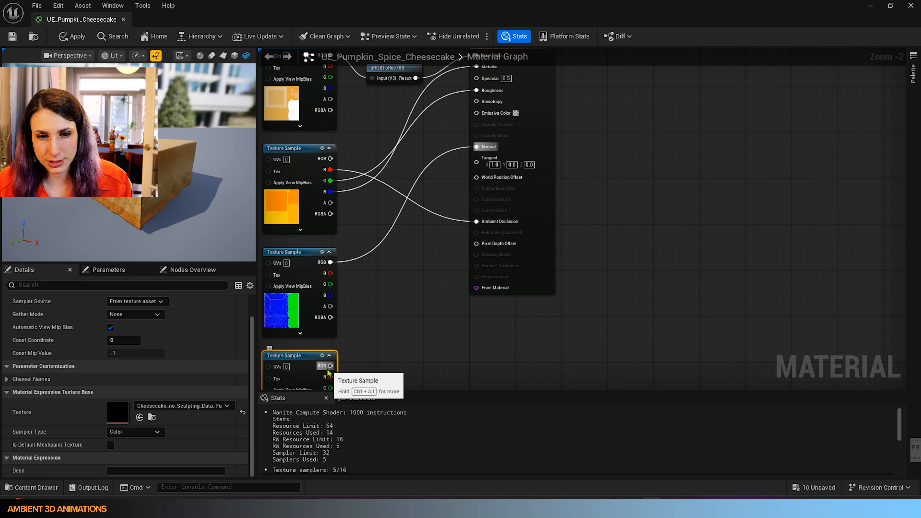
{"action": "left_click_drag", "start_coordinate": [330, 366], "coordinate": [475, 113]}
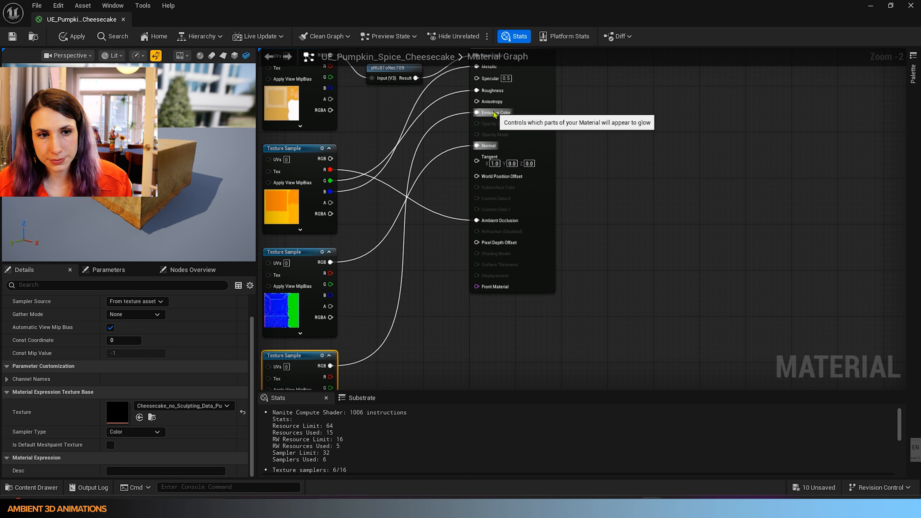
{"action": "scroll", "coordinate": [452, 311], "scroll_direction": "down", "scroll_amount": 2}
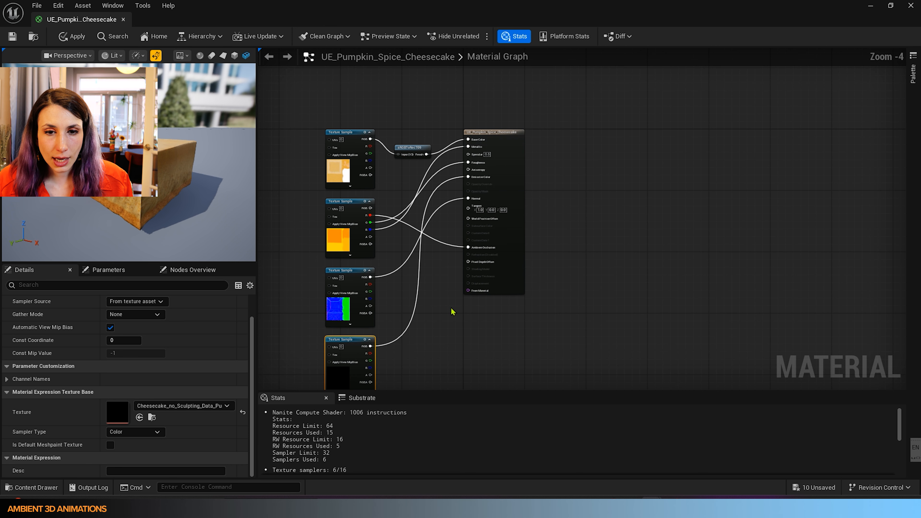
{"action": "right_click_drag", "start_coordinate": [431, 292], "coordinate": [465, 226]}
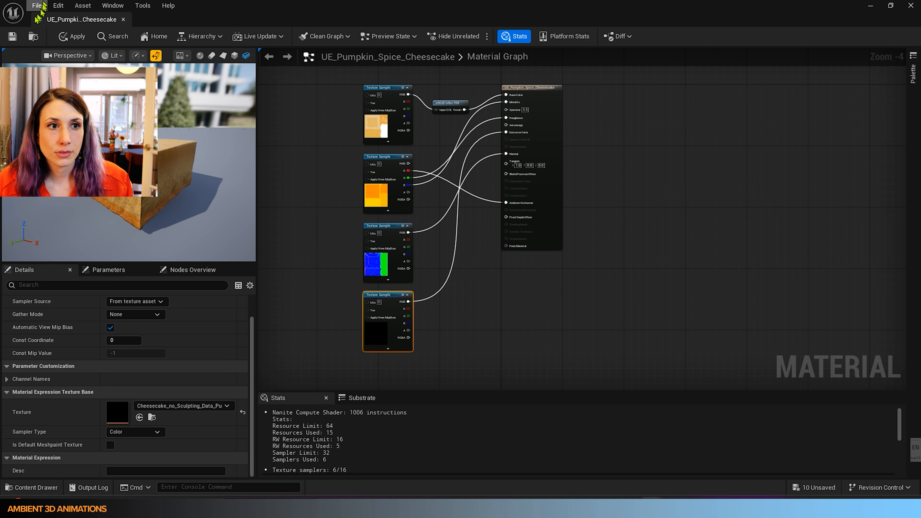
{"action": "left_click", "coordinate": [13, 37]}
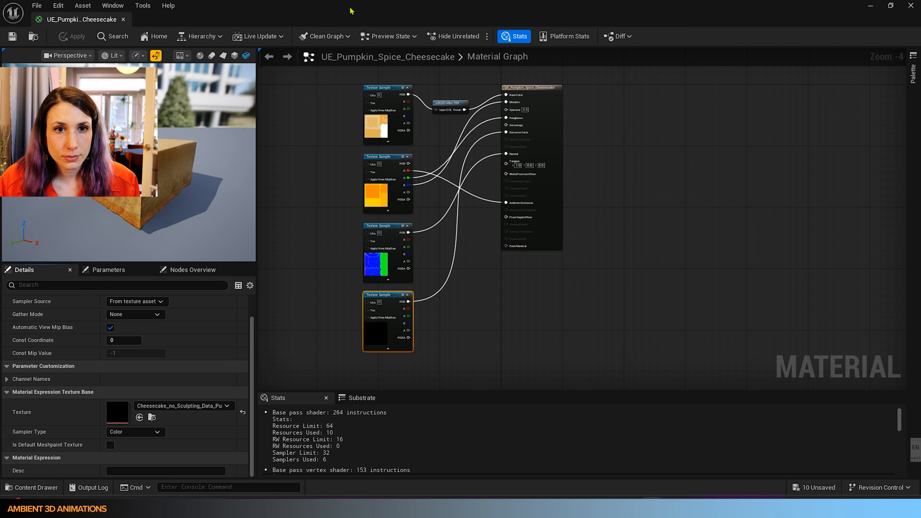
- Return to the Main level, select the five cheesecake actors from Carrot to Whipped_Cream, and open the Content Drawer
{"action": "left_click_drag", "start_coordinate": [351, 11], "coordinate": [918, 326]}
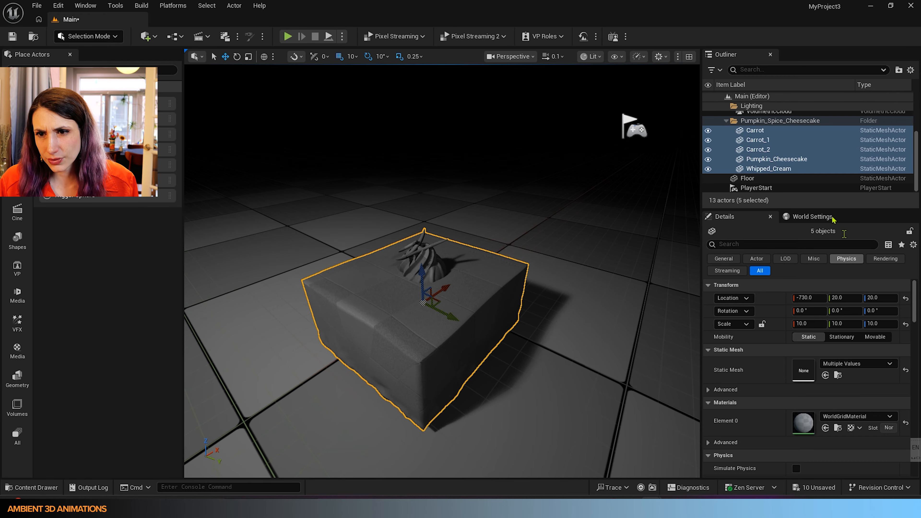
{"action": "left_click", "coordinate": [757, 136]}
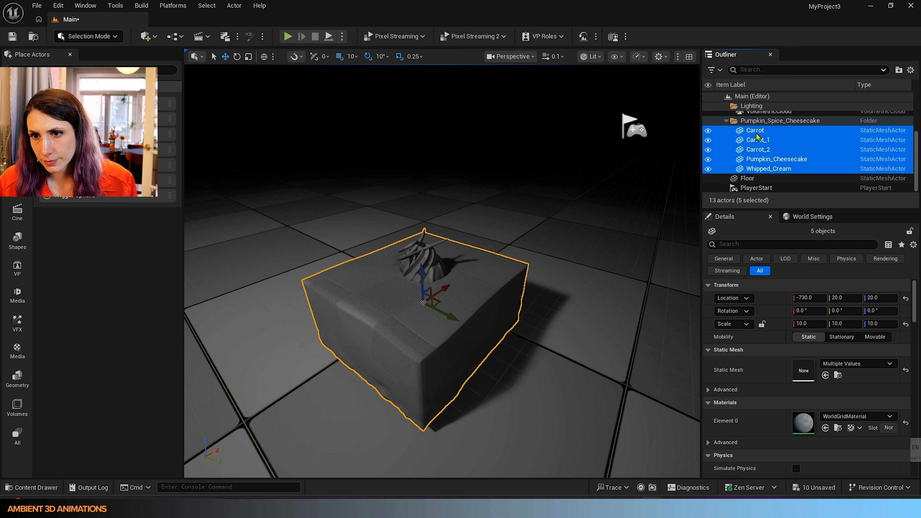
{"action": "left_click", "coordinate": [756, 133]}
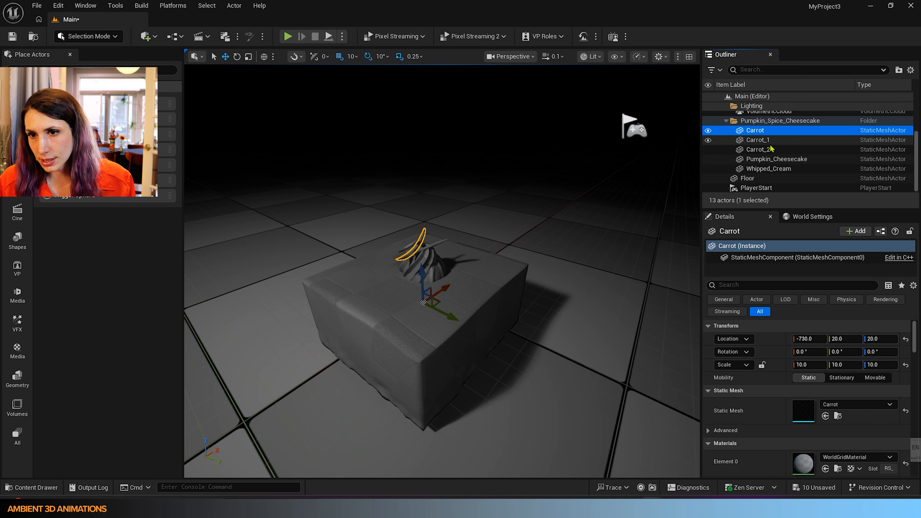
{"action": "left_click", "coordinate": [759, 140]}
{"action": "scroll", "coordinate": [758, 450], "scroll_direction": "down", "scroll_amount": 1}
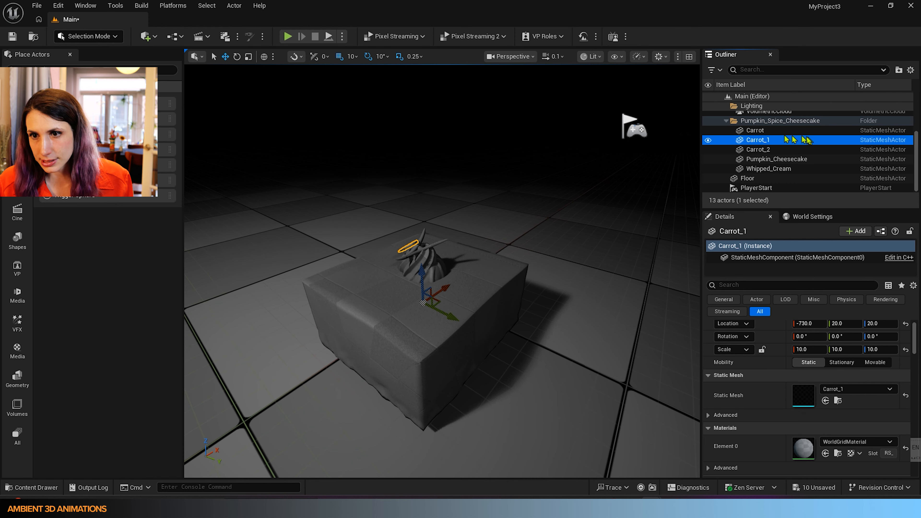
{"action": "left_click", "coordinate": [755, 131]}
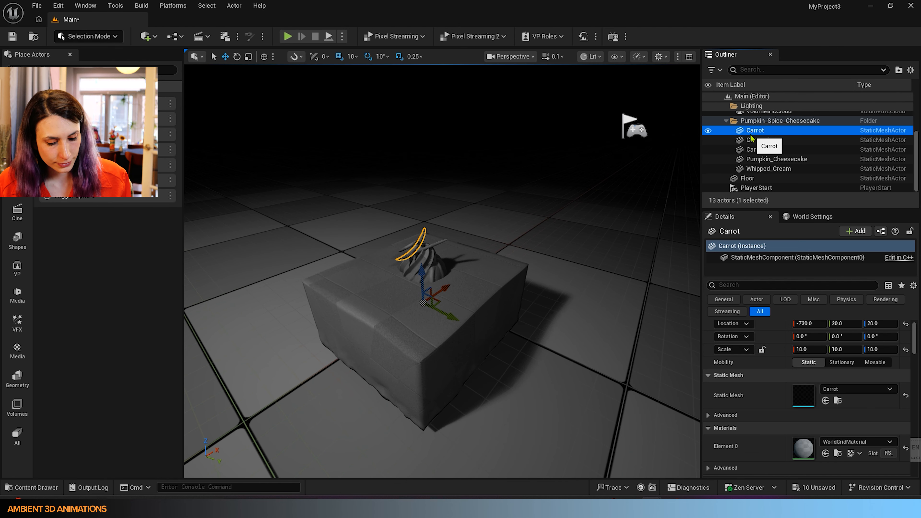
{"action": "left_click", "coordinate": [763, 169], "text": "shift"}
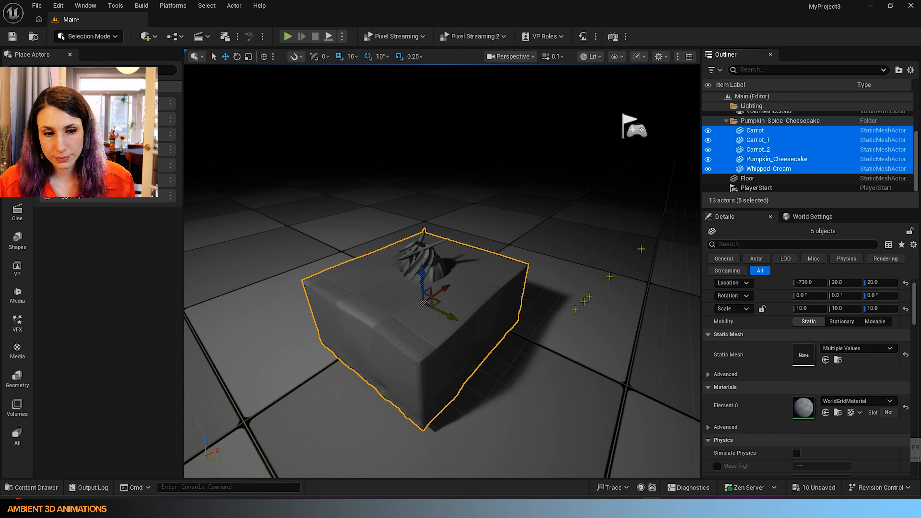
{"action": "left_click", "coordinate": [26, 490]}
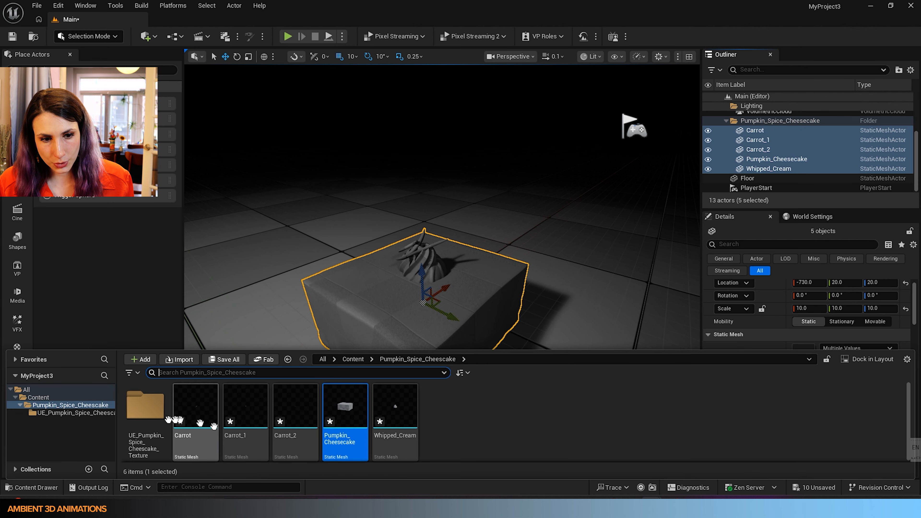
- Assign the UE_Pumpkin_Spice_Cheesecake material from the UE_Pumpkin_Spice_Cheesecake_Texture folder to Element 0 of the five selected cheesecake actors
{"action": "left_click", "coordinate": [97, 415]}
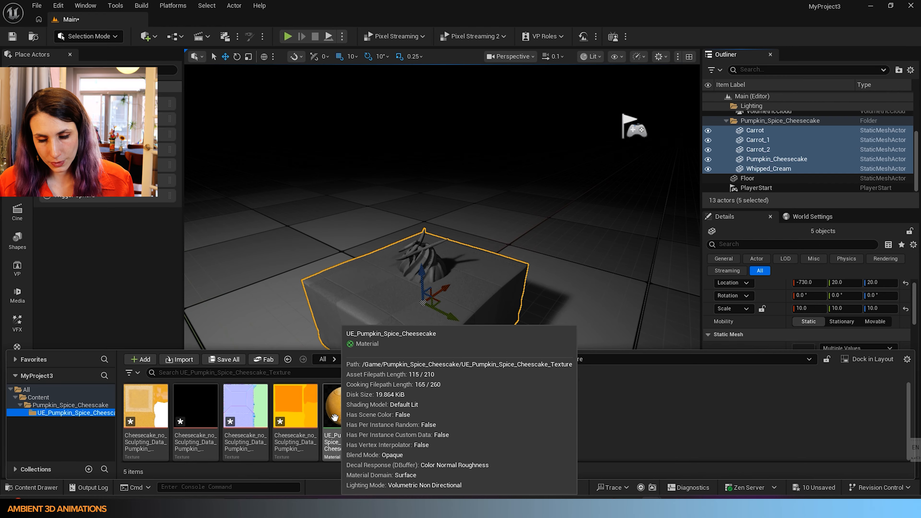
{"action": "left_click_drag", "start_coordinate": [343, 415], "coordinate": [806, 409]}
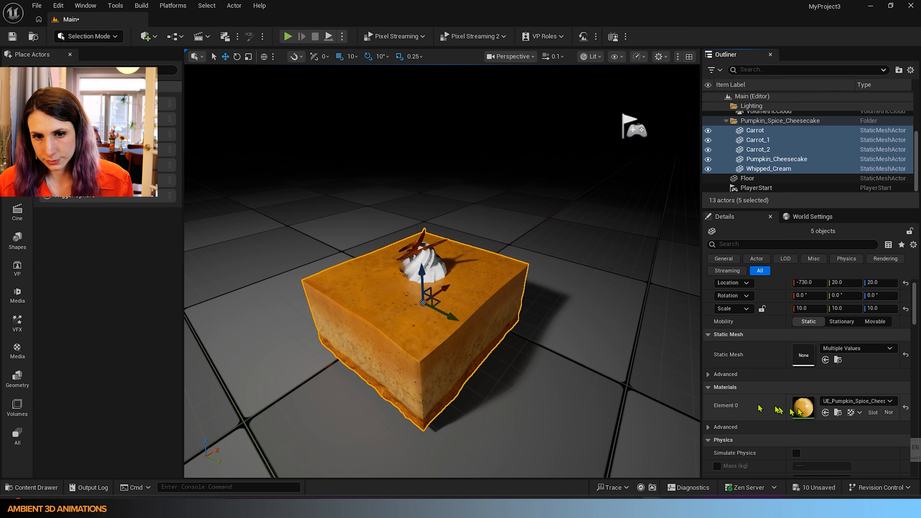
- Examine the textured cheesecake, whipped cream and carrot pieces in the viewport from several angles and distances
{"action": "right_click_drag", "start_coordinate": [393, 390], "coordinate": [393, 345]}
{"action": "middle_click_drag", "start_coordinate": [393, 345], "coordinate": [366, 319]}
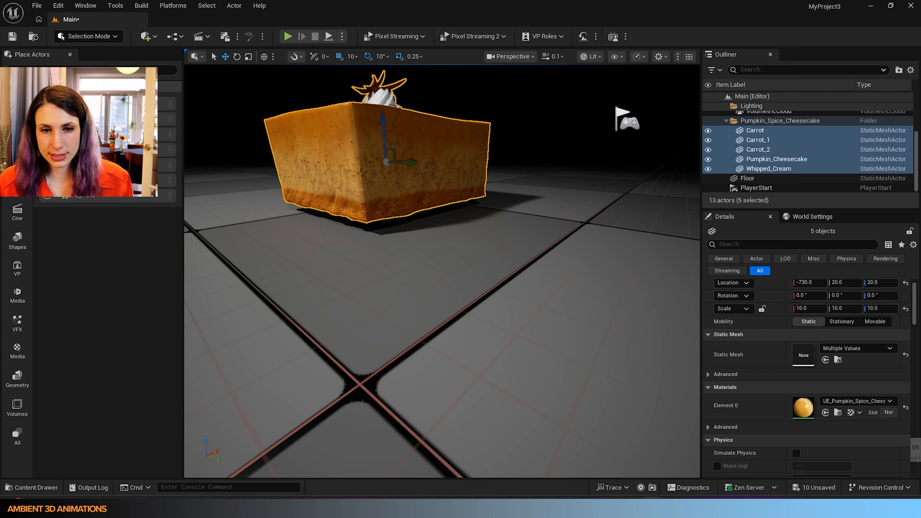
{"action": "right_click_drag", "start_coordinate": [448, 276], "coordinate": [400, 239]}
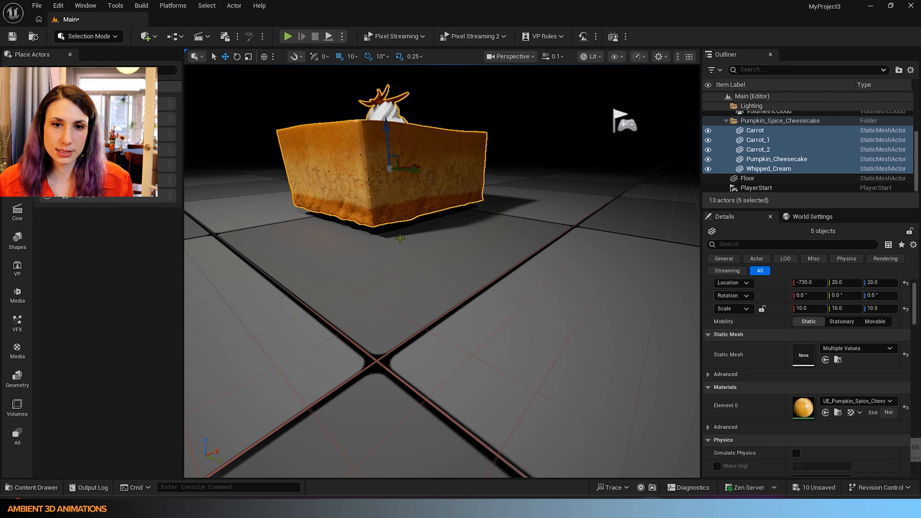
{"action": "right_click_drag", "start_coordinate": [397, 184], "coordinate": [397, 225]}
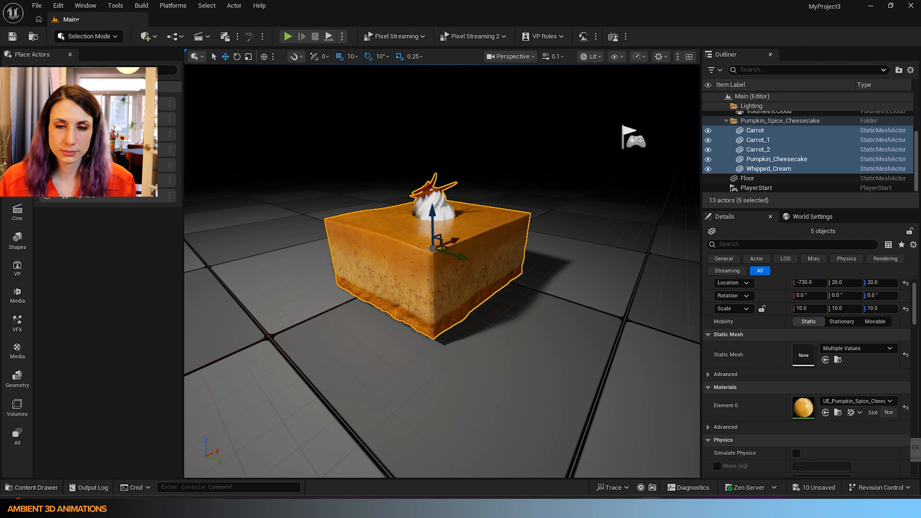
{"action": "mouse_move", "coordinate": [430, 283]}
{"action": "right_mouse_down"}
{"action": "mouse_move", "coordinate": [430, 301]}
{"action": "mouse_move", "coordinate": [435, 287]}
{"action": "right_mouse_up"}
{"action": "scroll", "coordinate": [442, 271], "scroll_direction": "down", "scroll_amount": 5}
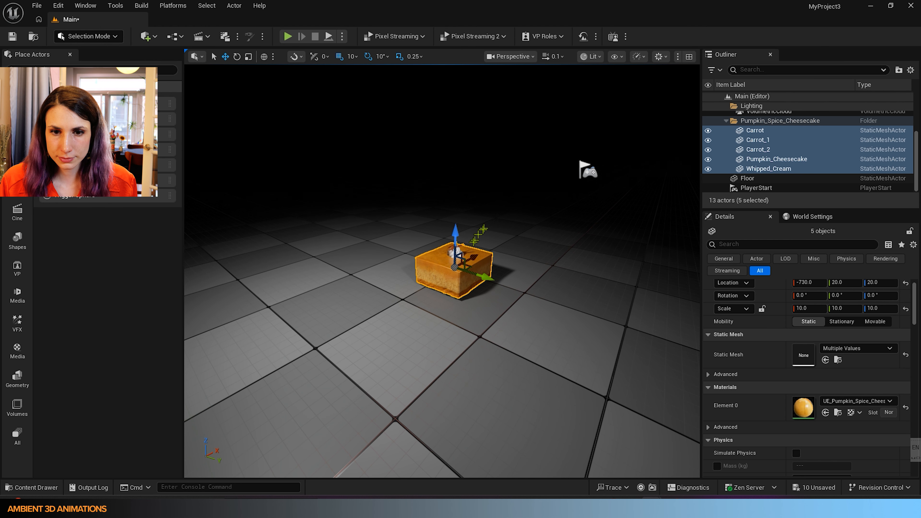
{"action": "scroll", "coordinate": [442, 271], "scroll_direction": "up", "scroll_amount": 5}
{"action": "scroll", "coordinate": [442, 271], "scroll_direction": "down", "scroll_amount": 3}
{"action": "mouse_move", "coordinate": [442, 271]}
{"action": "middle_mouse_down"}
{"action": "mouse_move", "coordinate": [442, 247]}
{"action": "mouse_move", "coordinate": [442, 276]}
{"action": "middle_mouse_up"}
{"action": "scroll", "coordinate": [443, 271], "scroll_direction": "up", "scroll_amount": 3}
{"action": "scroll", "coordinate": [442, 271], "scroll_direction": "up", "scroll_amount": 2}
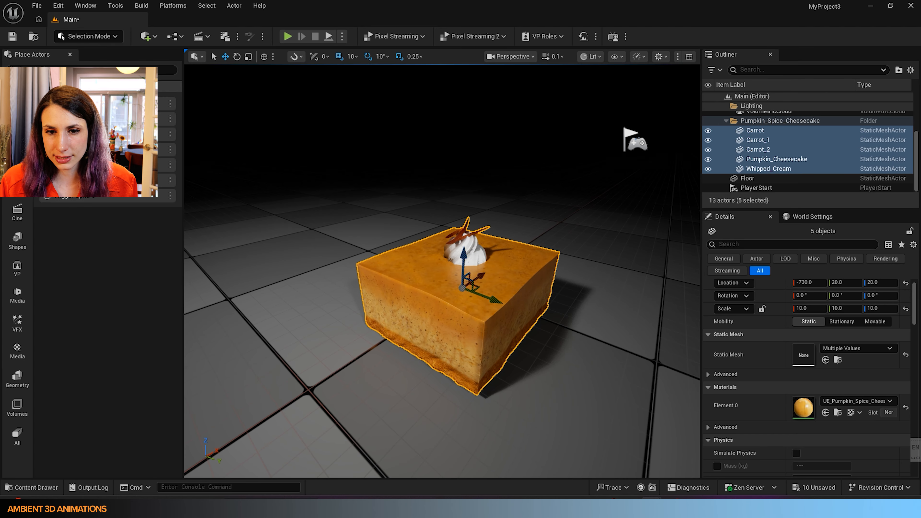
{"action": "scroll", "coordinate": [442, 271], "scroll_direction": "down", "scroll_amount": 3}
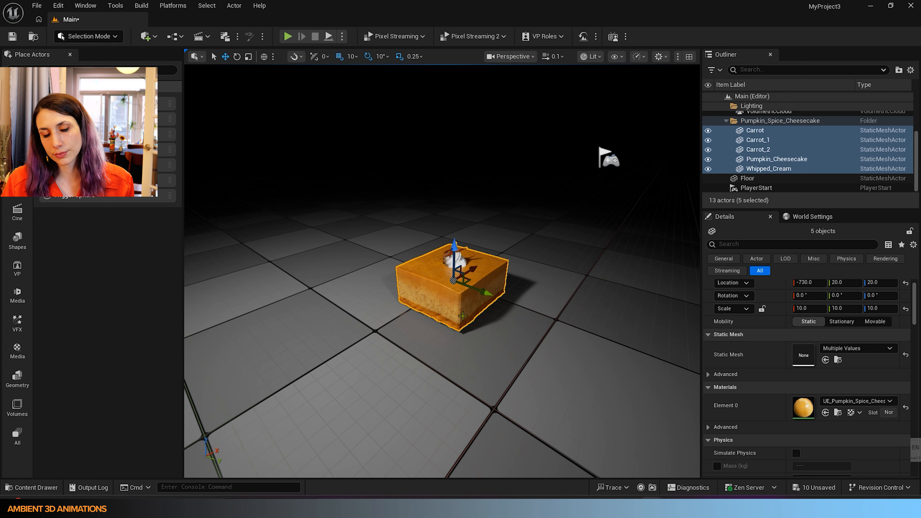
{"action": "scroll", "coordinate": [443, 271], "scroll_direction": "up", "scroll_amount": 1}
{"action": "scroll", "coordinate": [442, 271], "scroll_direction": "down", "scroll_amount": 1}
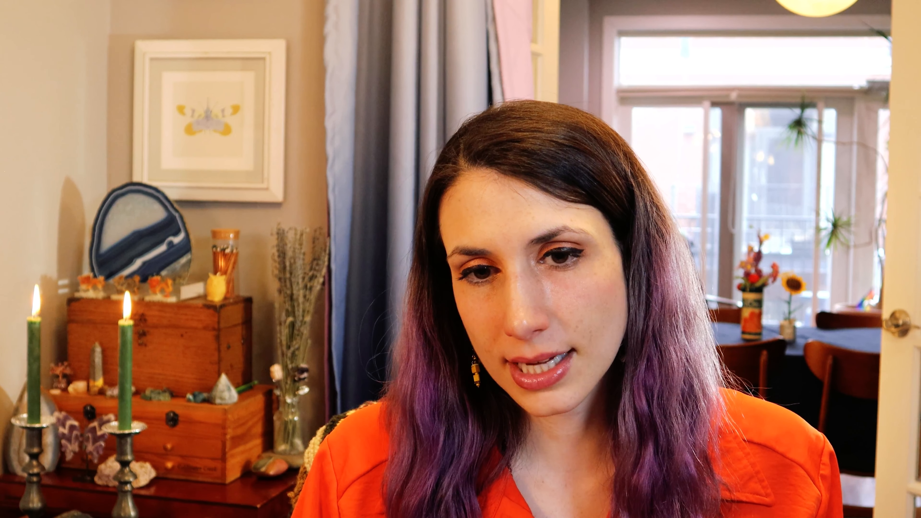